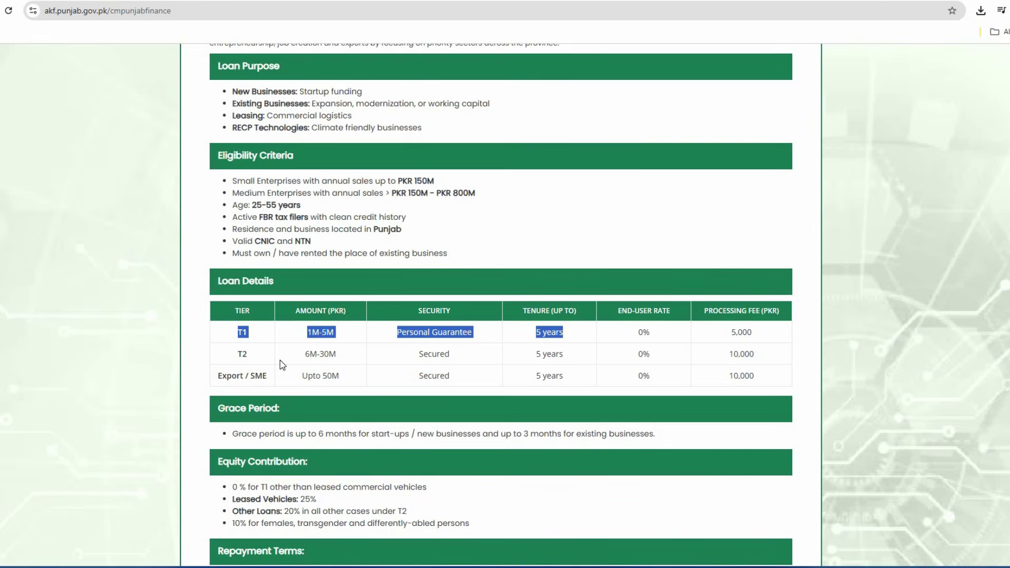
Step: Highlight the T2 row and the Export / SME row up to the tenure column in the Loan Details table
drag(237, 354, 516, 342)
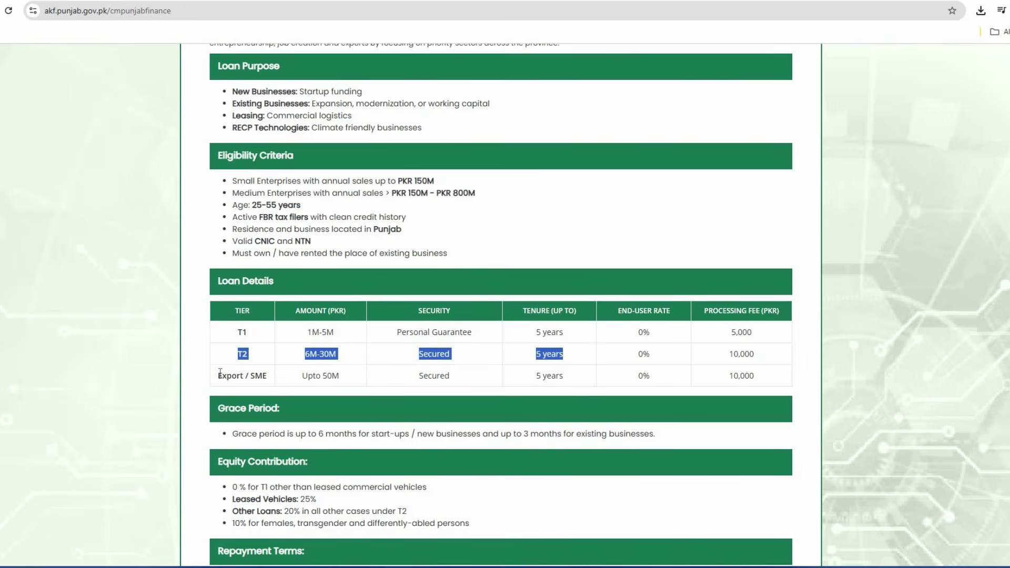
drag(219, 375, 343, 376)
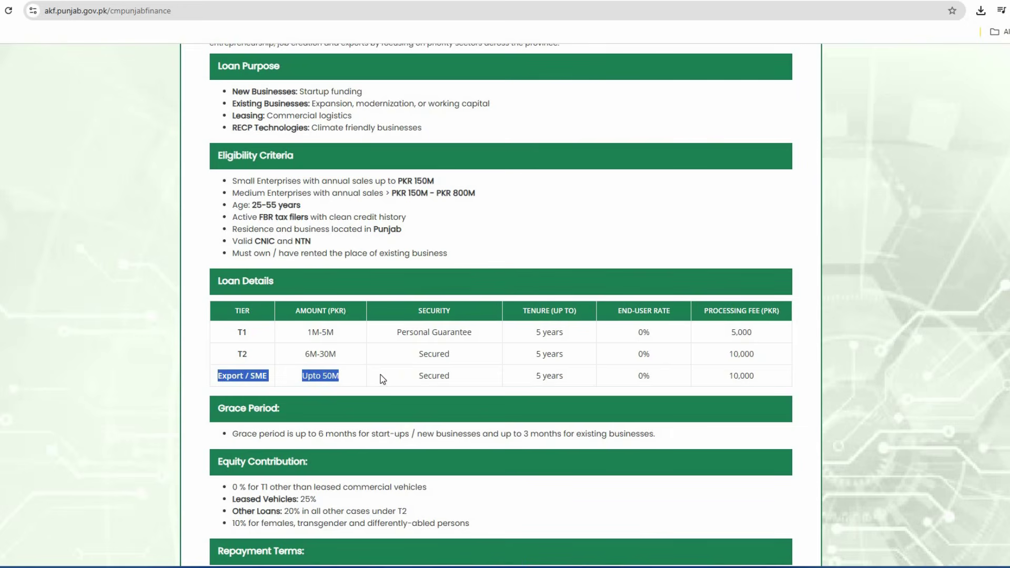
drag(502, 380, 578, 381)
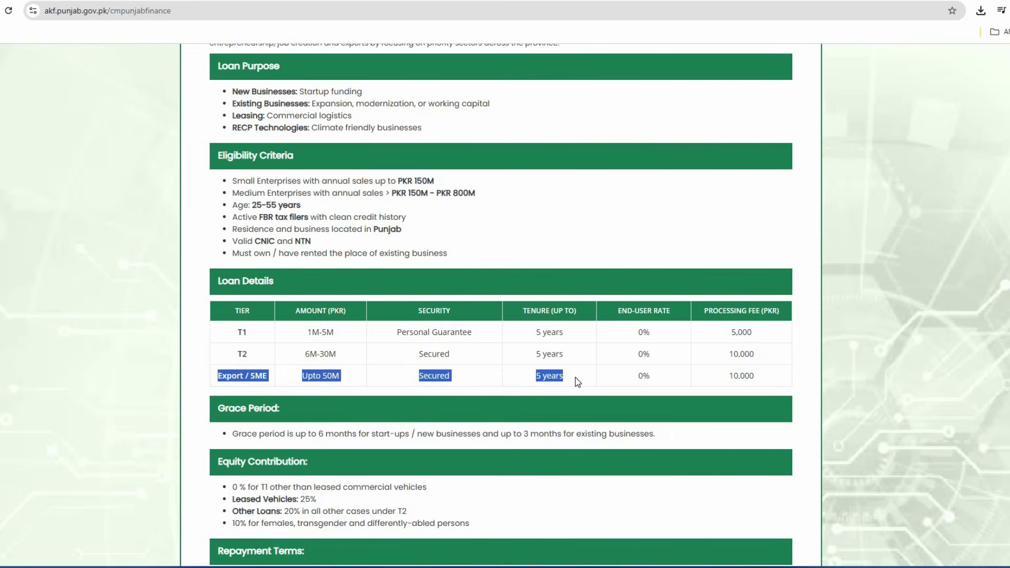
Step: Highlight the New Businesses line and the full Existing Businesses line under Loan Purpose
scroll(433, 351, up, 2)
scroll(230, 271, up, 1)
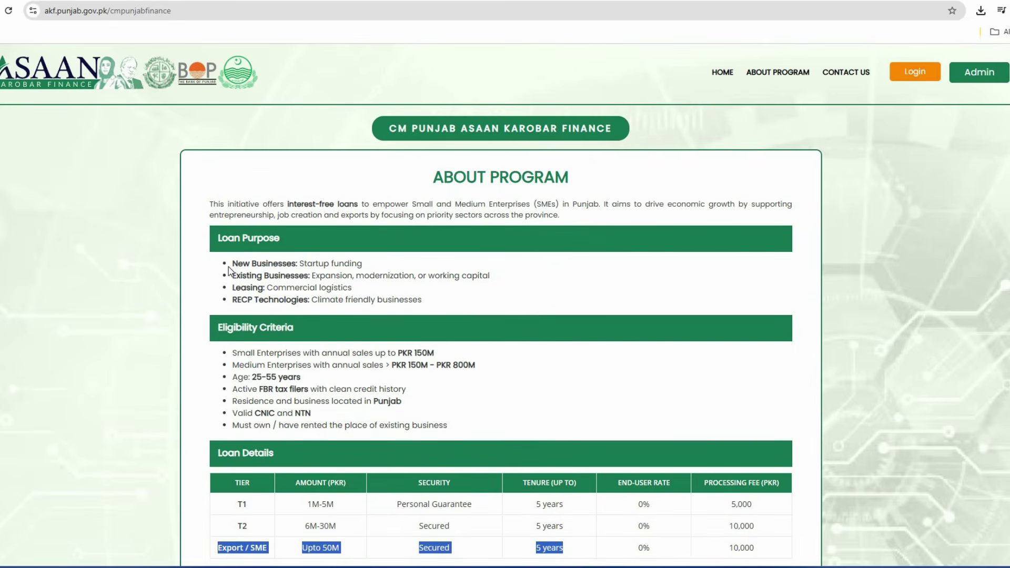
drag(231, 263, 387, 265)
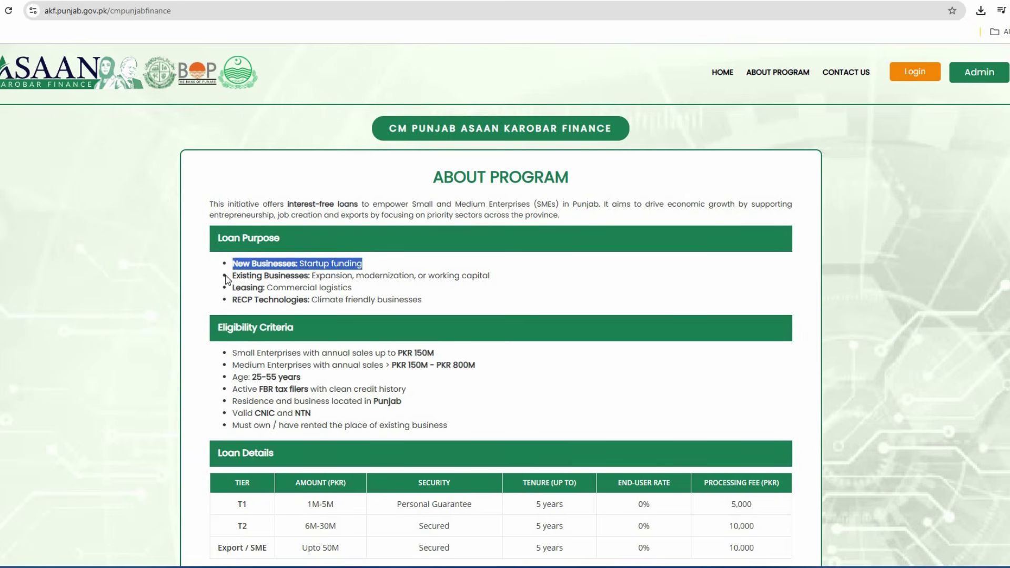
drag(226, 278, 464, 276)
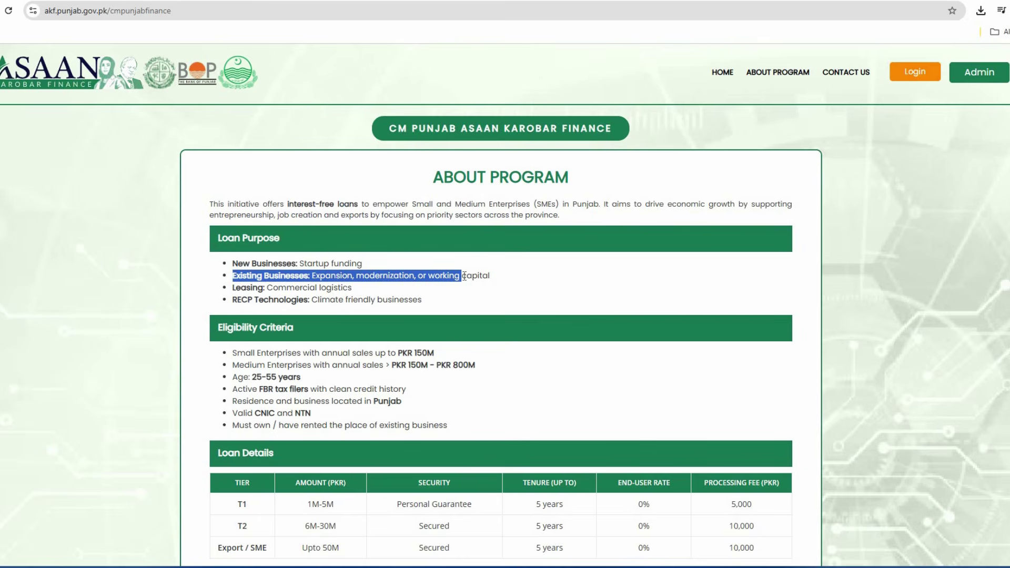
drag(464, 276, 494, 275)
Step: Look through the grace period, equity contribution, repayment terms and additional costs sections
scroll(400, 336, down, 2)
scroll(333, 390, down, 3)
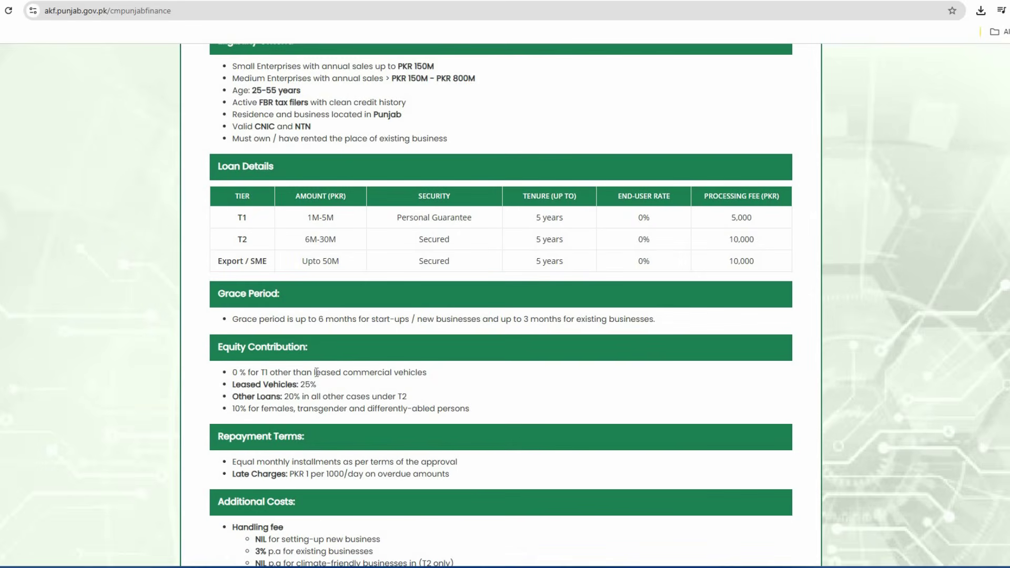
scroll(332, 390, down, 2)
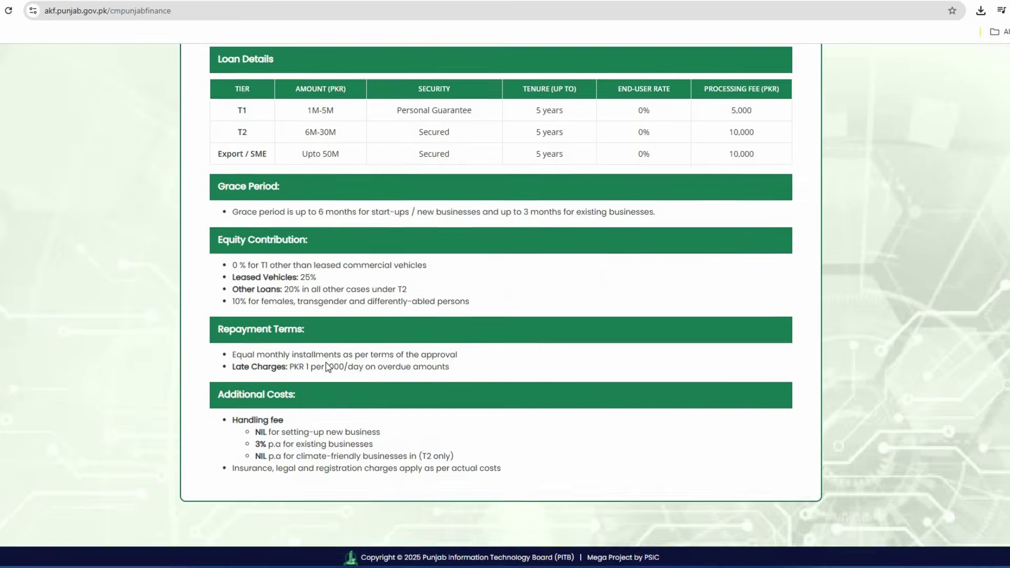
scroll(825, 90, up, 7)
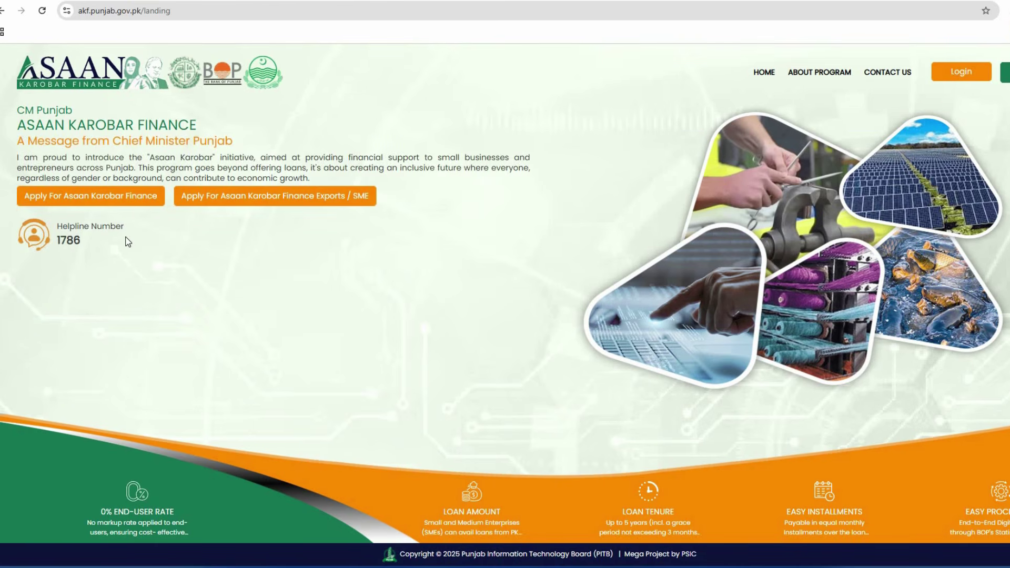
Step: Open the About Program page from the Asaan Karobar Finance landing page and skim its sections
click(819, 72)
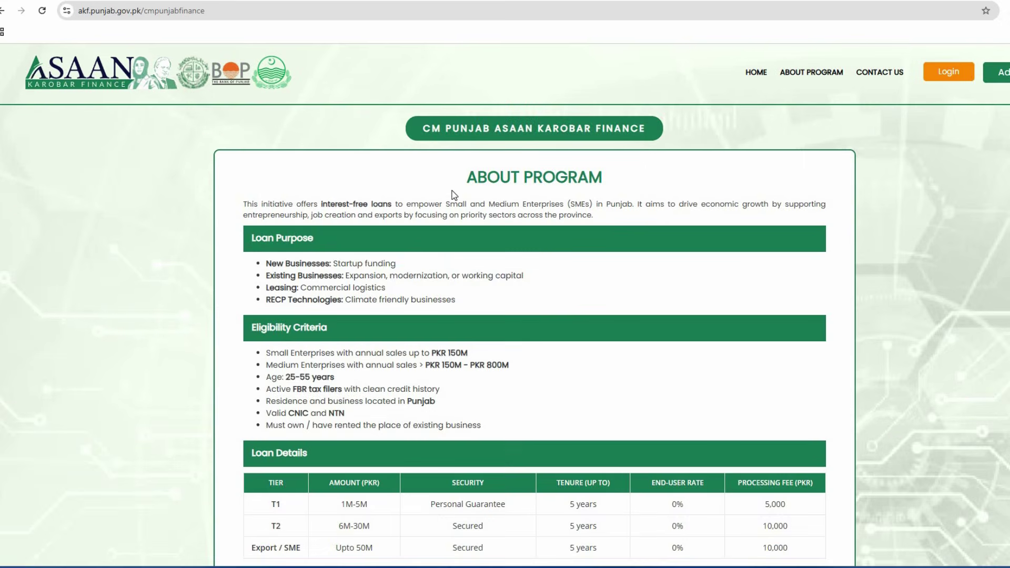
scroll(446, 305, down, 5)
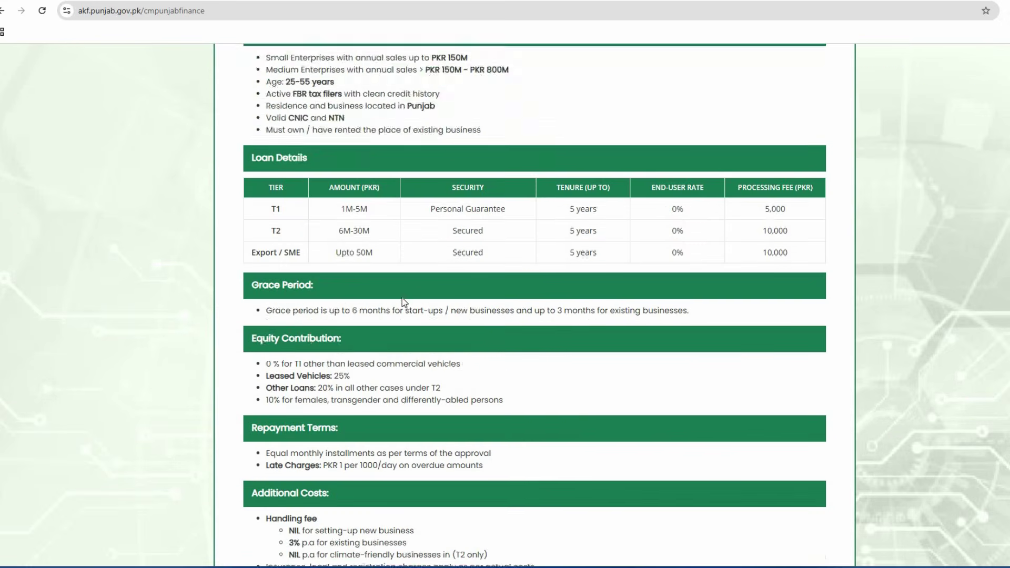
scroll(402, 297, up, 5)
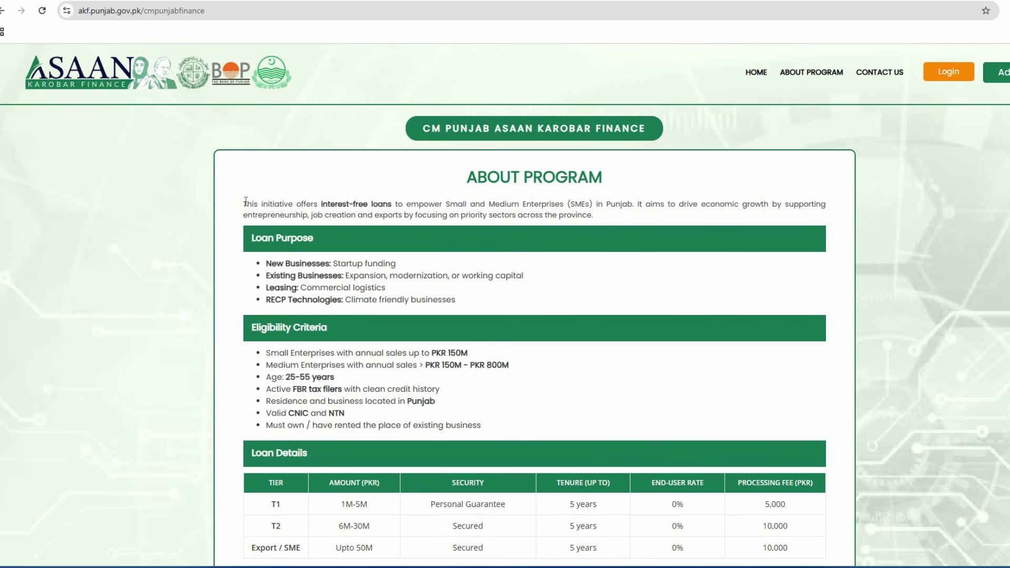
Step: Highlight the program's introductory paragraph, and the new and existing business lines under Loan Purpose
drag(245, 202, 623, 215)
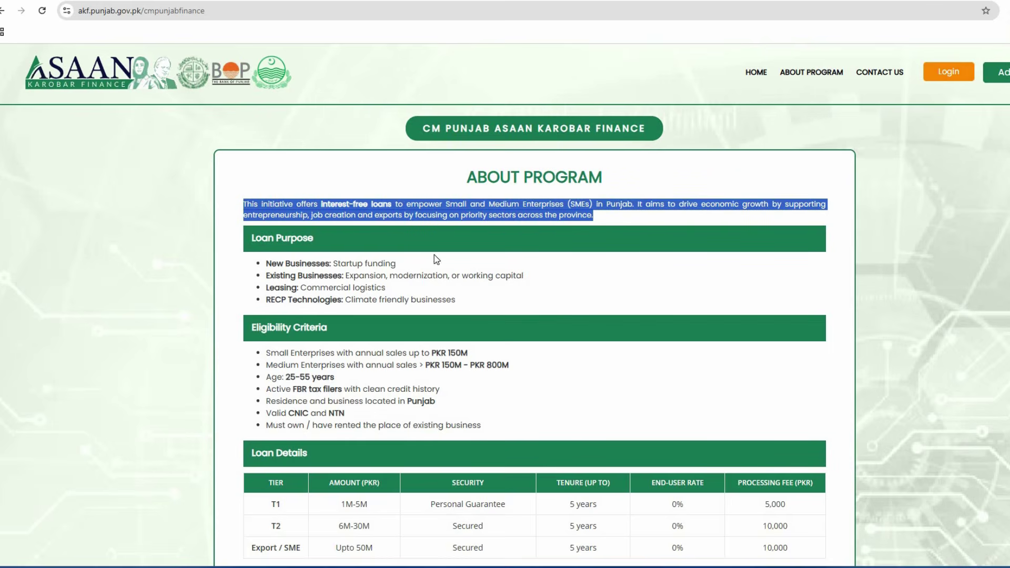
click(297, 268)
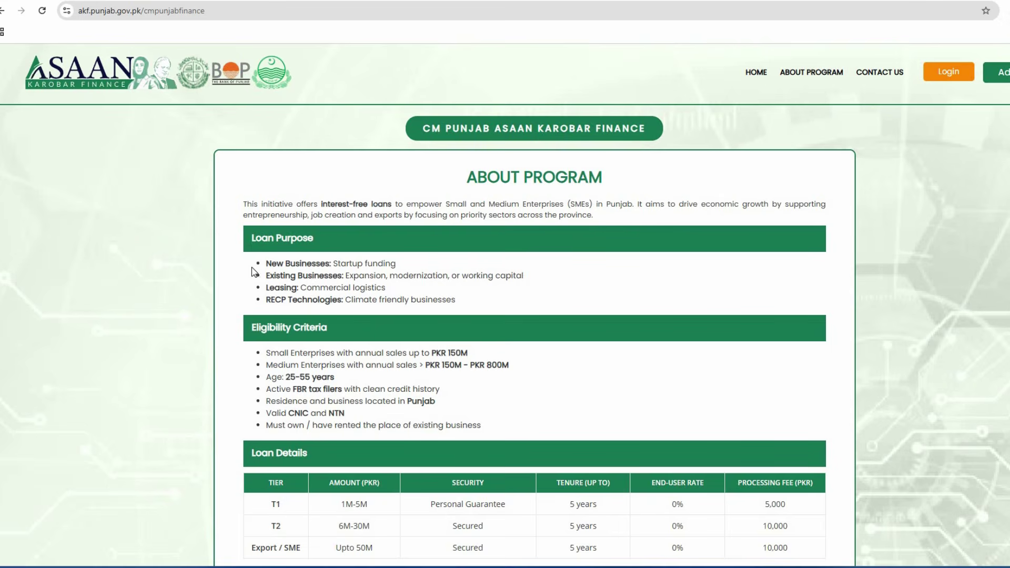
drag(258, 267, 407, 265)
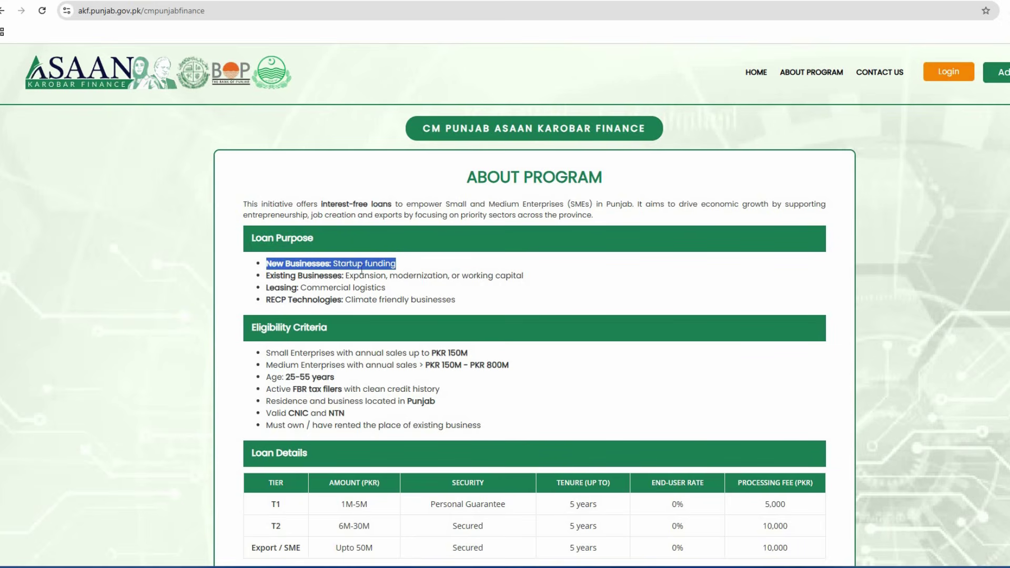
click(261, 280)
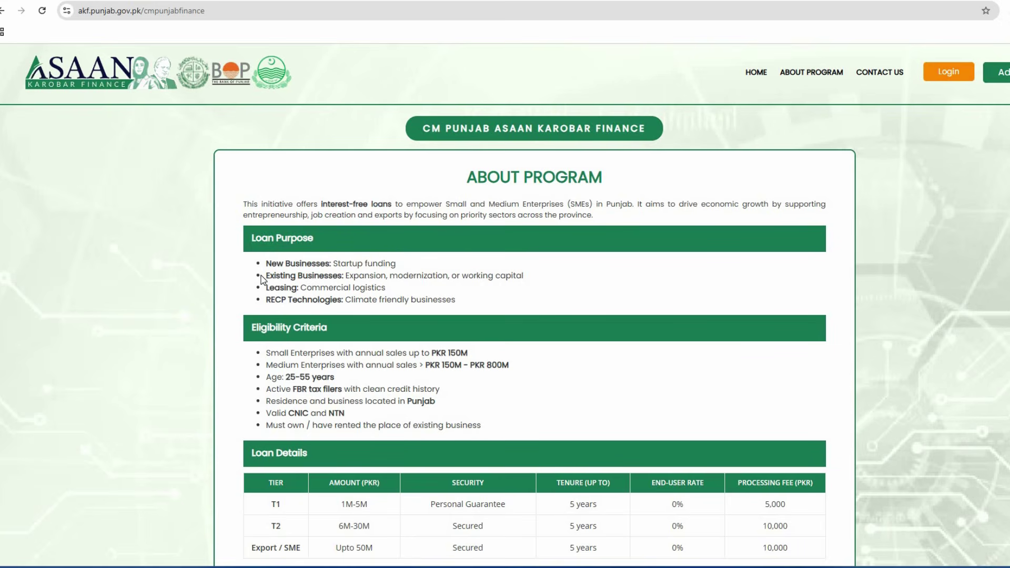
drag(262, 280, 543, 280)
click(264, 322)
Step: Highlight the eligibility criteria from age to business premises, and individually the age and active FBR tax filer lines
scroll(263, 322, down, 1)
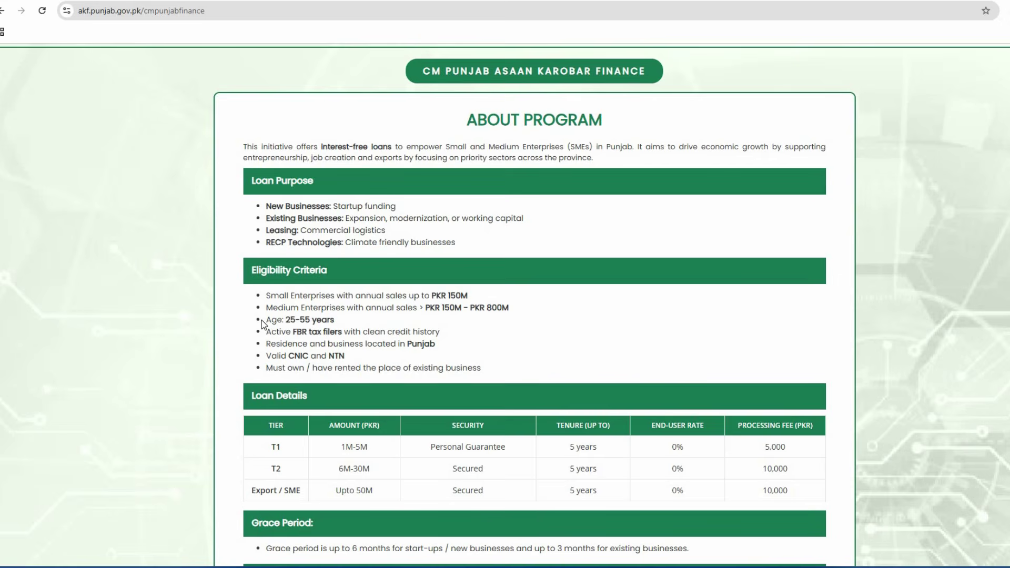
drag(273, 320, 494, 371)
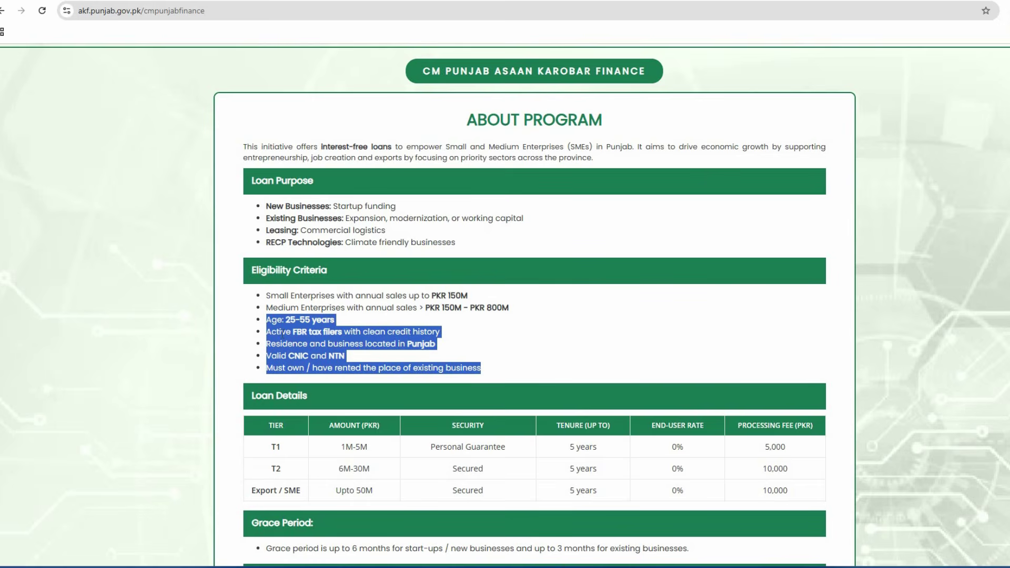
click(255, 319)
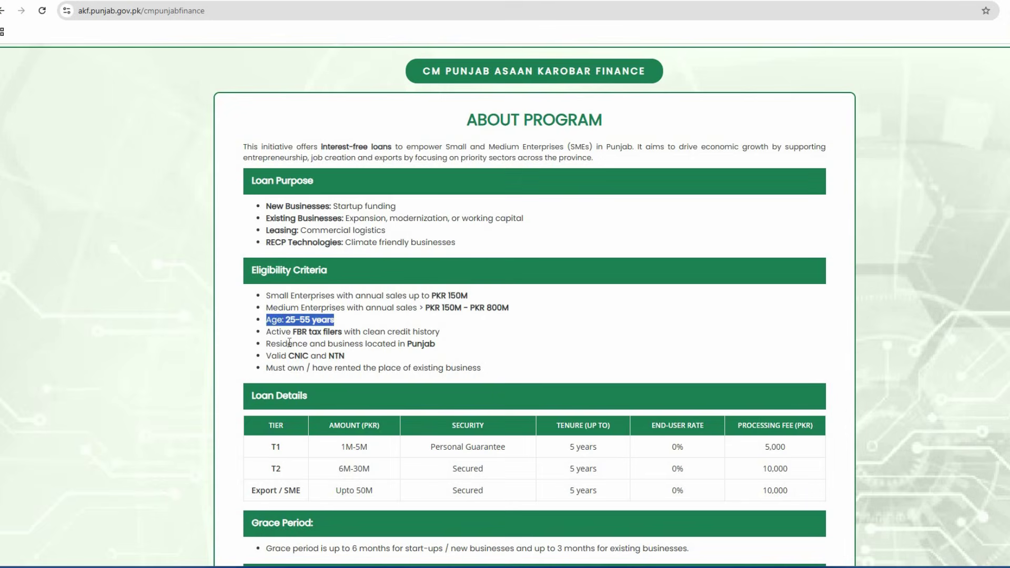
drag(259, 332, 451, 338)
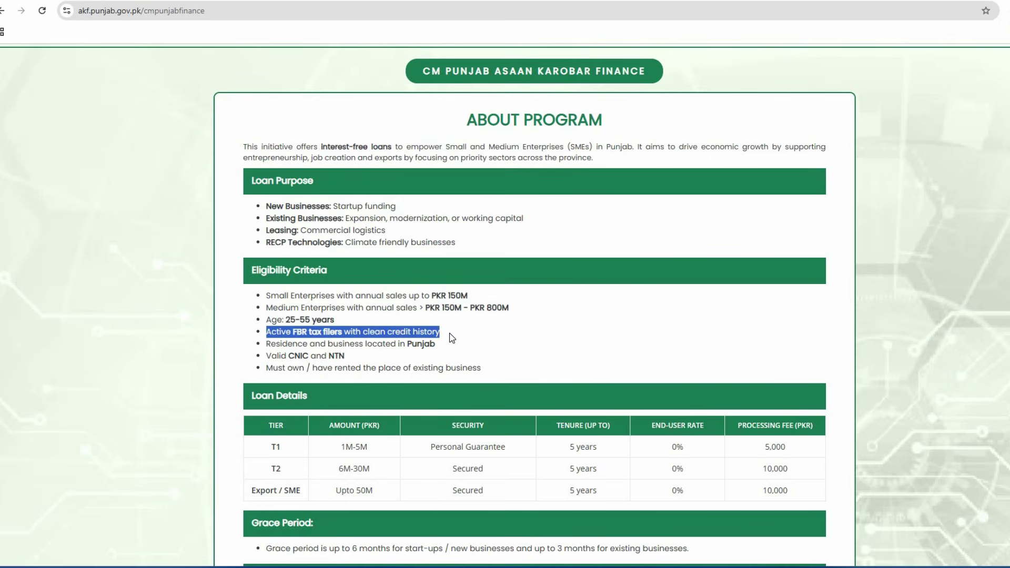
Step: Highlight in turn the Punjab residence, valid CNIC and NTN, and owned or rented business place criteria
click(256, 346)
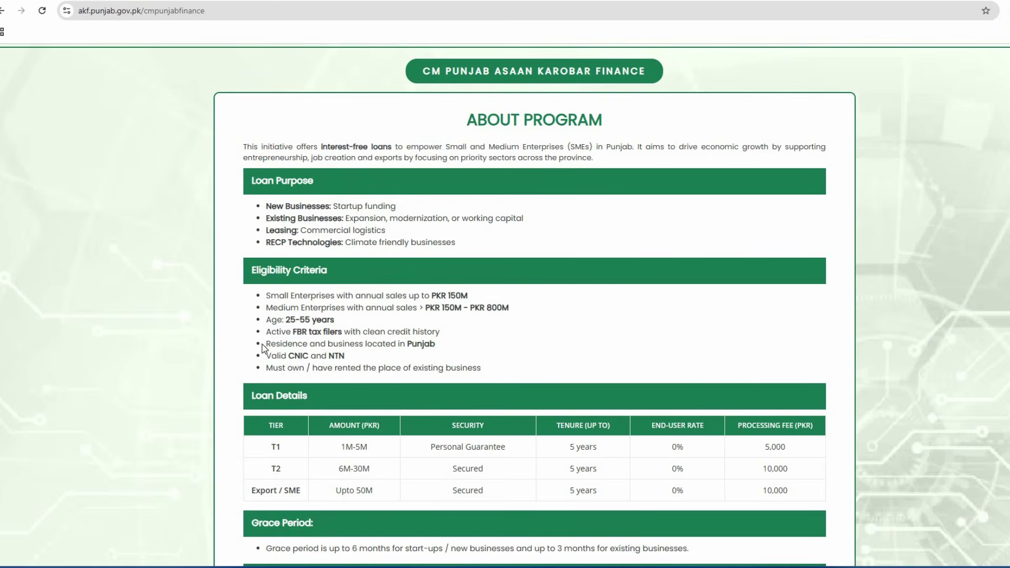
drag(262, 348, 438, 351)
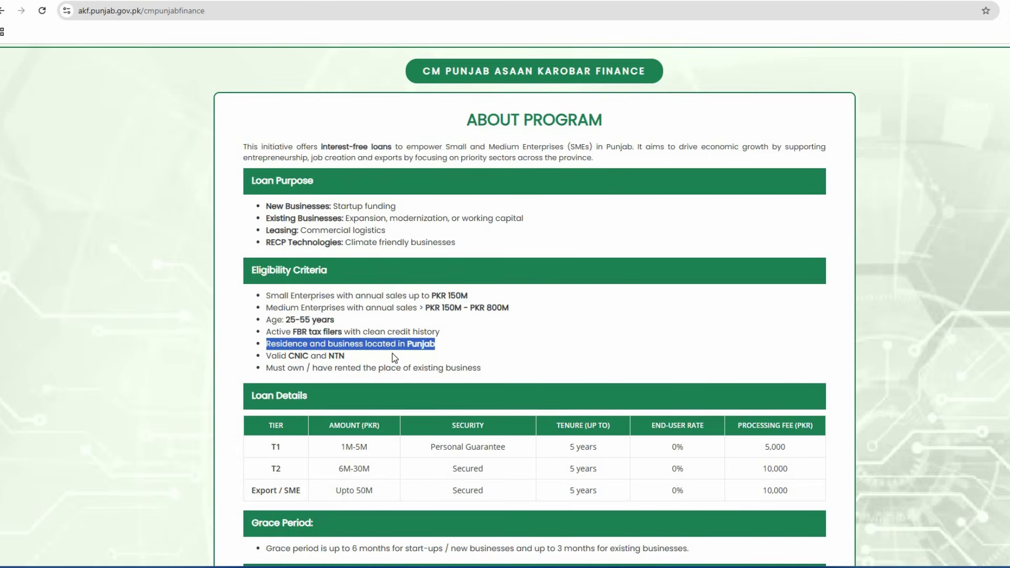
click(265, 360)
drag(265, 360, 339, 355)
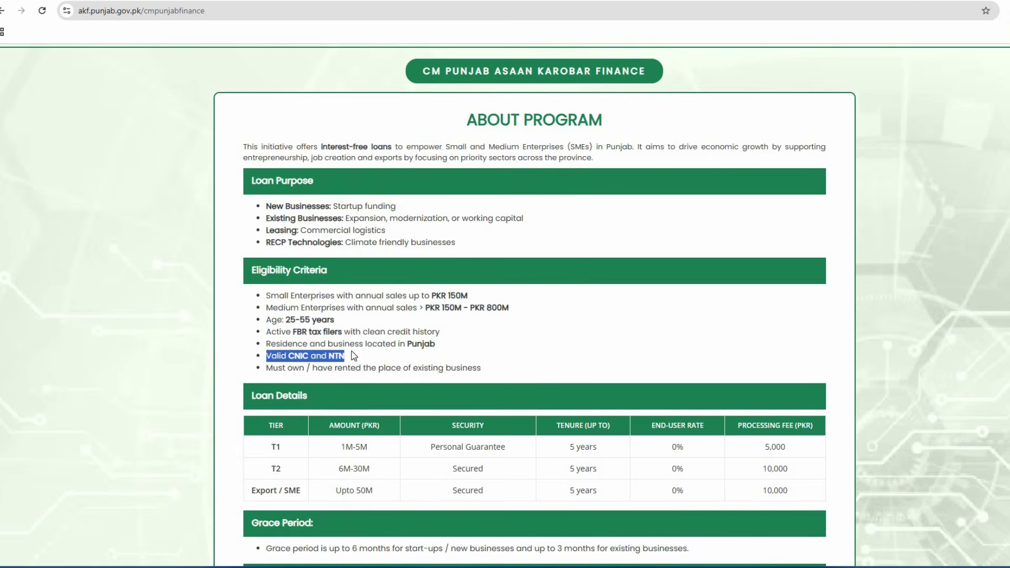
click(269, 370)
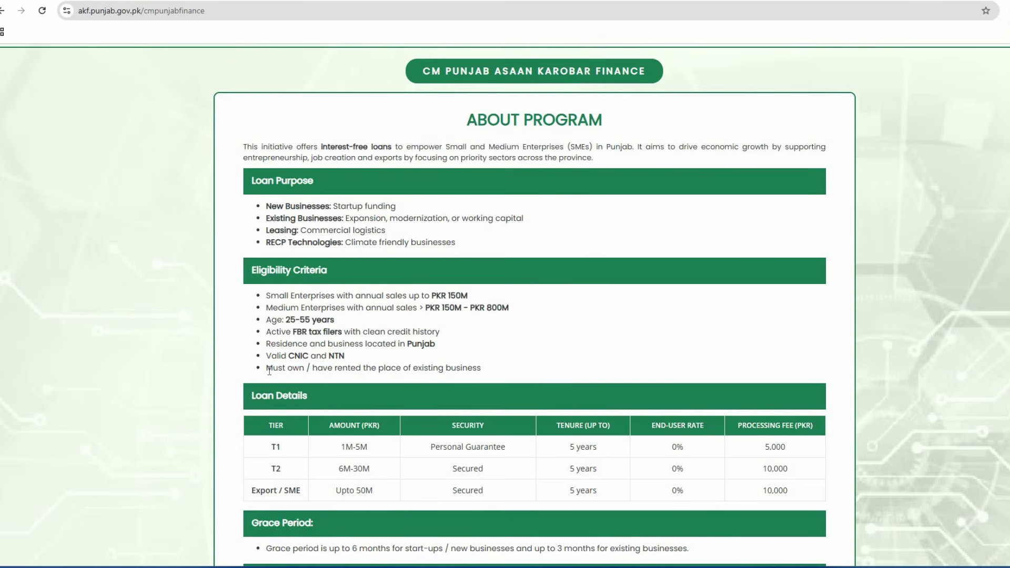
drag(269, 370, 509, 370)
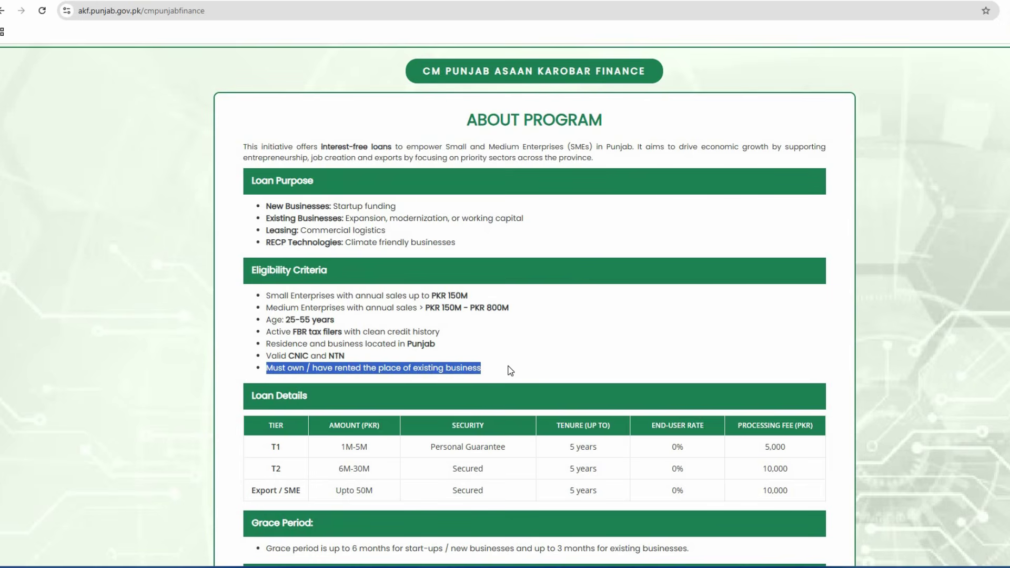
Step: Highlight the whole Loan Details table, from its header row to the Export / SME row, and clear the selection
scroll(338, 387, down, 3)
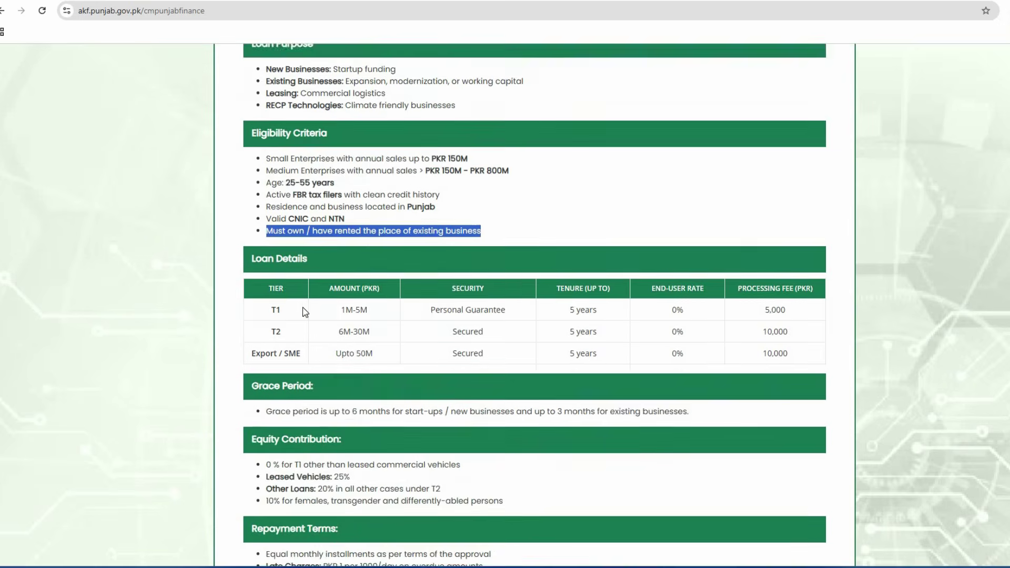
click(251, 226)
drag(250, 223, 784, 315)
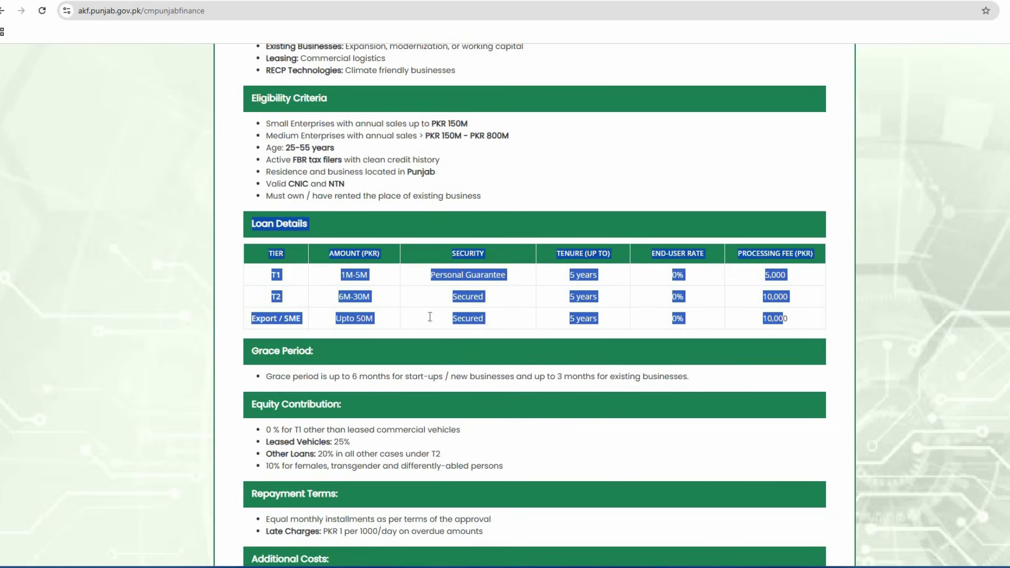
scroll(316, 339, up, 1)
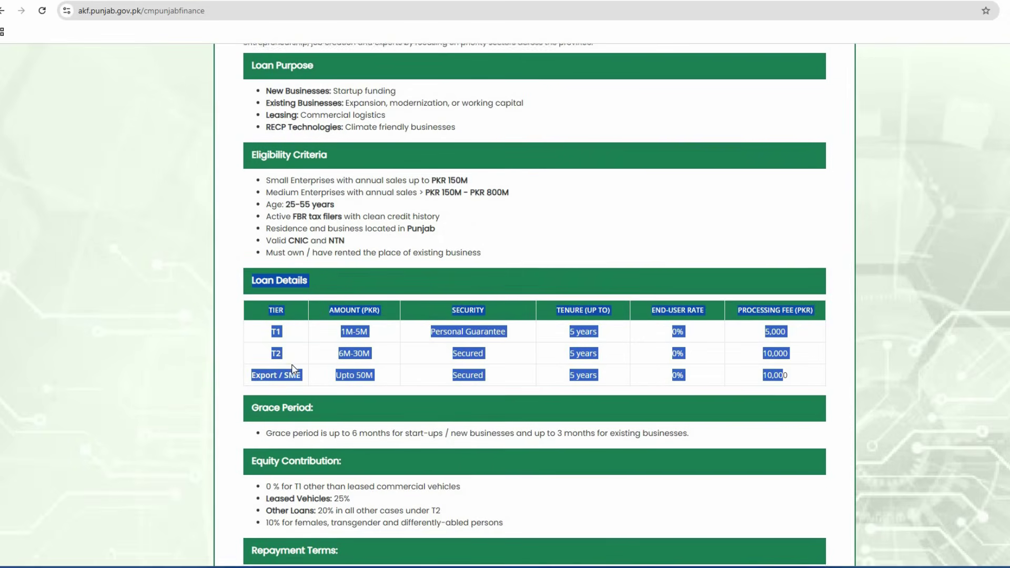
click(278, 340)
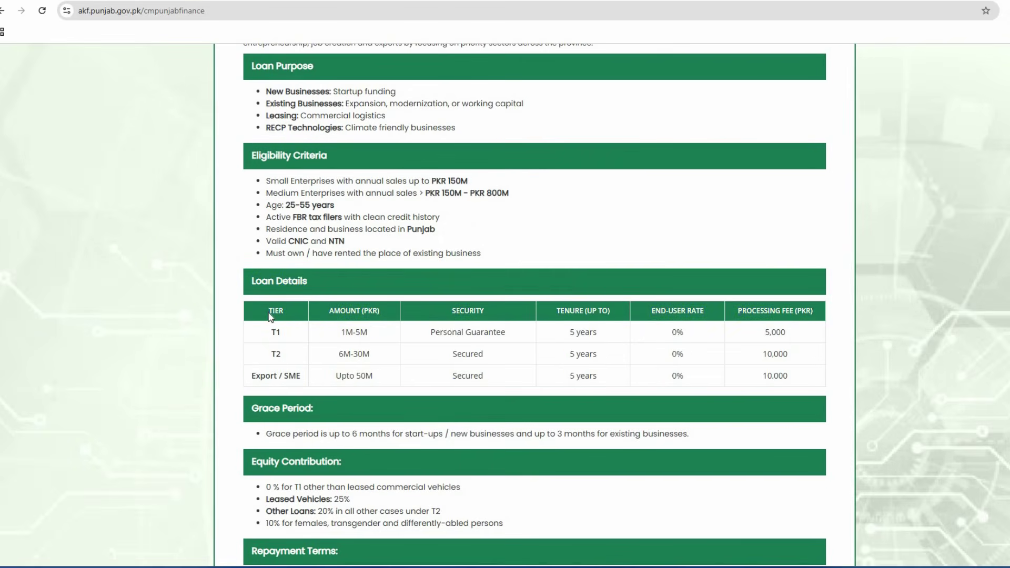
drag(267, 308, 788, 376)
click(282, 347)
Step: Highlight the T1 row of the Loan Details table from the tier to the processing fee
double_click(275, 332)
drag(343, 340, 507, 339)
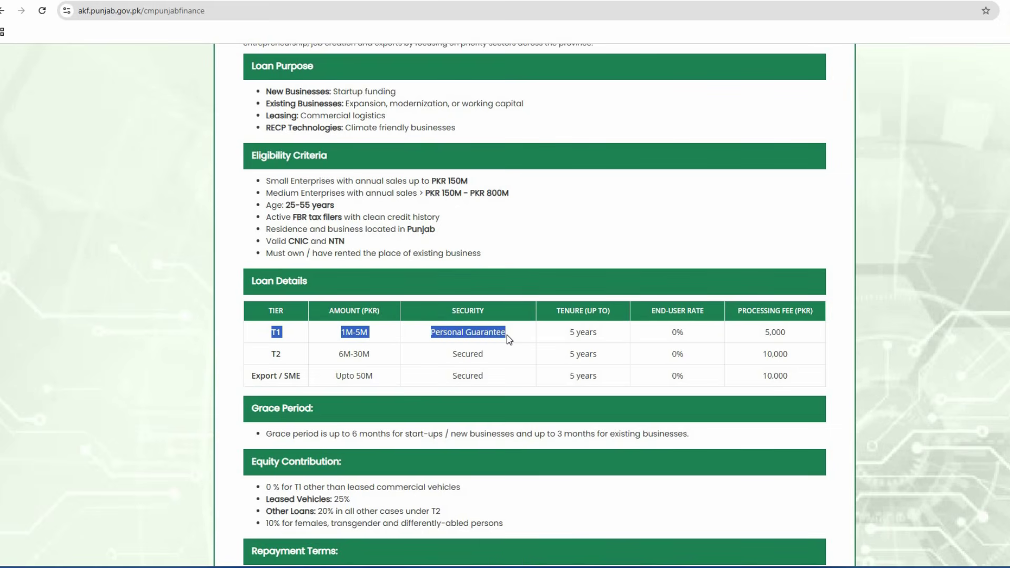
drag(508, 339, 612, 335)
drag(679, 332, 788, 334)
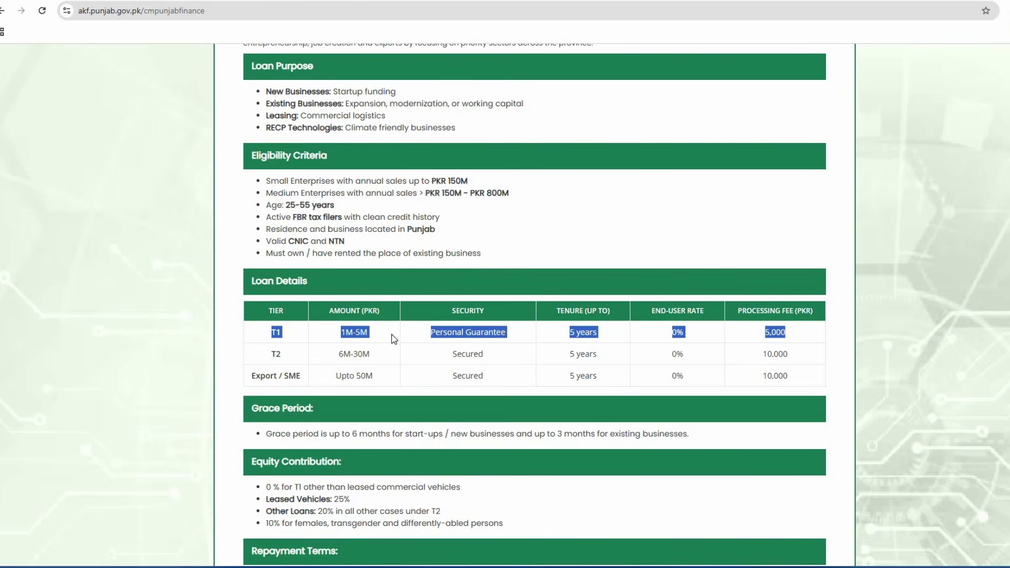
Step: Highlight the T2 row and the Export / SME row across all columns, through the processing fee
click(260, 357)
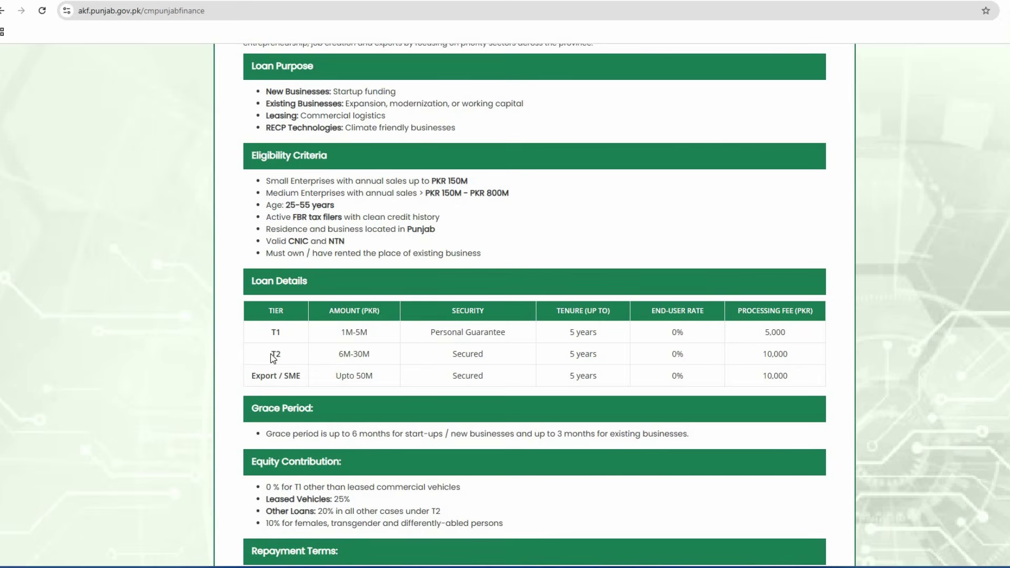
double_click(274, 356)
drag(341, 352, 796, 355)
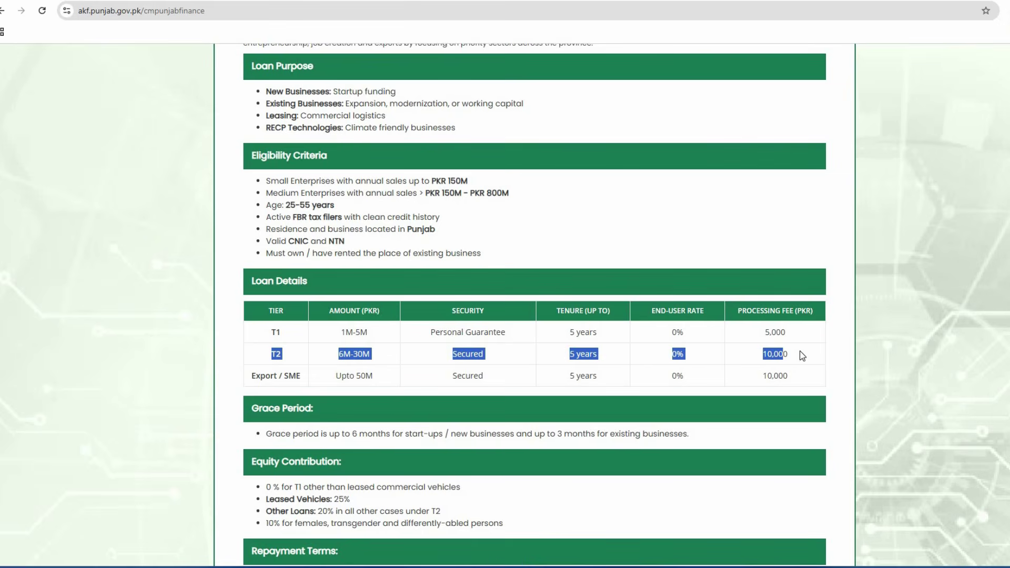
click(250, 379)
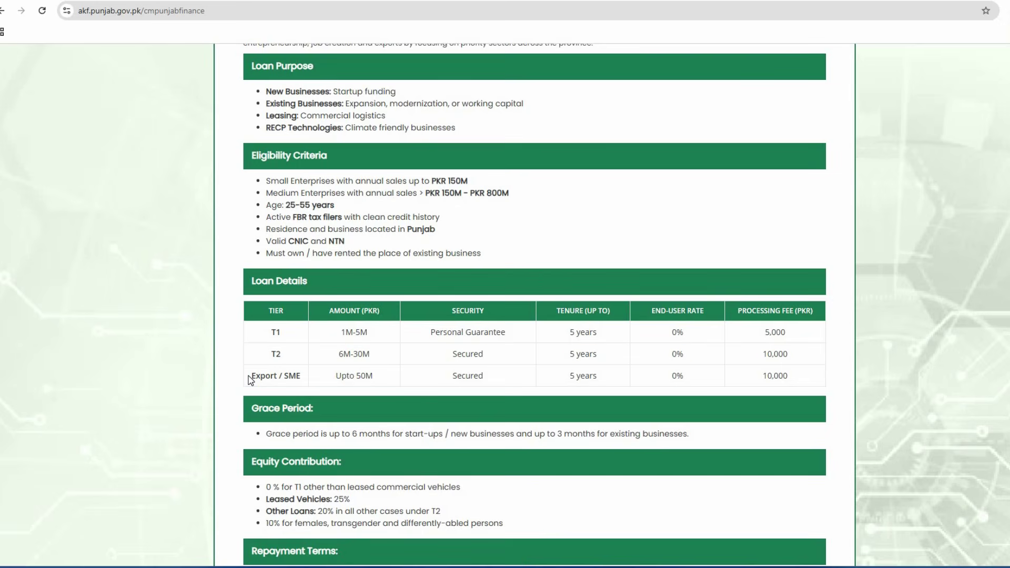
drag(250, 380, 788, 375)
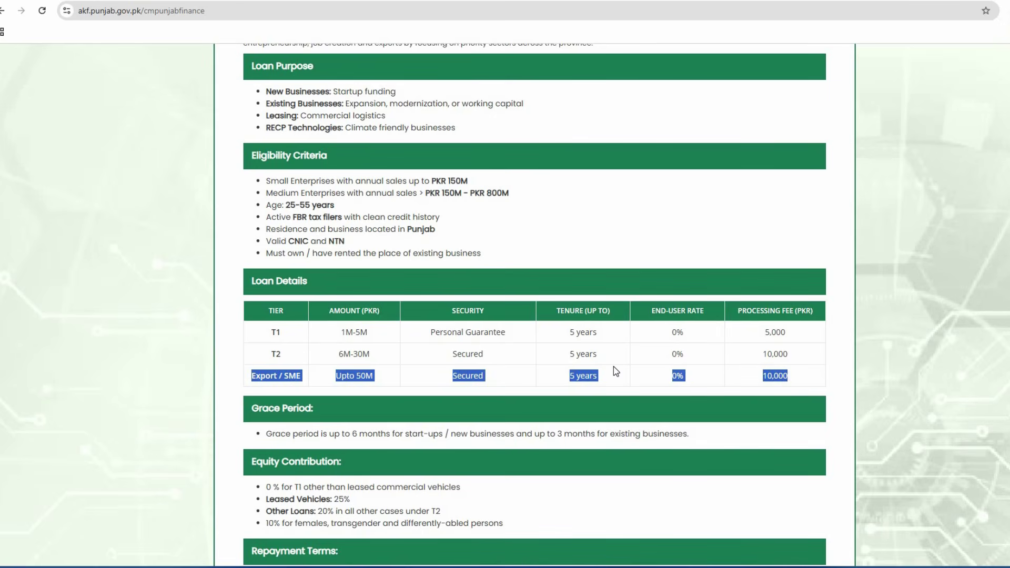
Step: Highlight the Grace Period heading, then the start-up and existing-business grace periods in the line beneath it
scroll(267, 407, down, 1)
drag(238, 356, 309, 351)
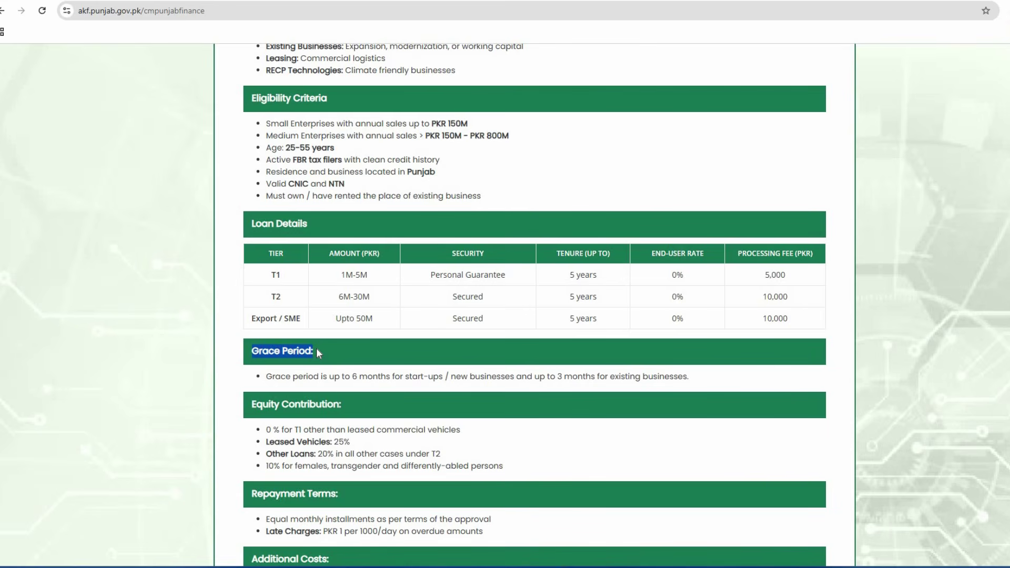
click(281, 373)
drag(266, 375, 524, 376)
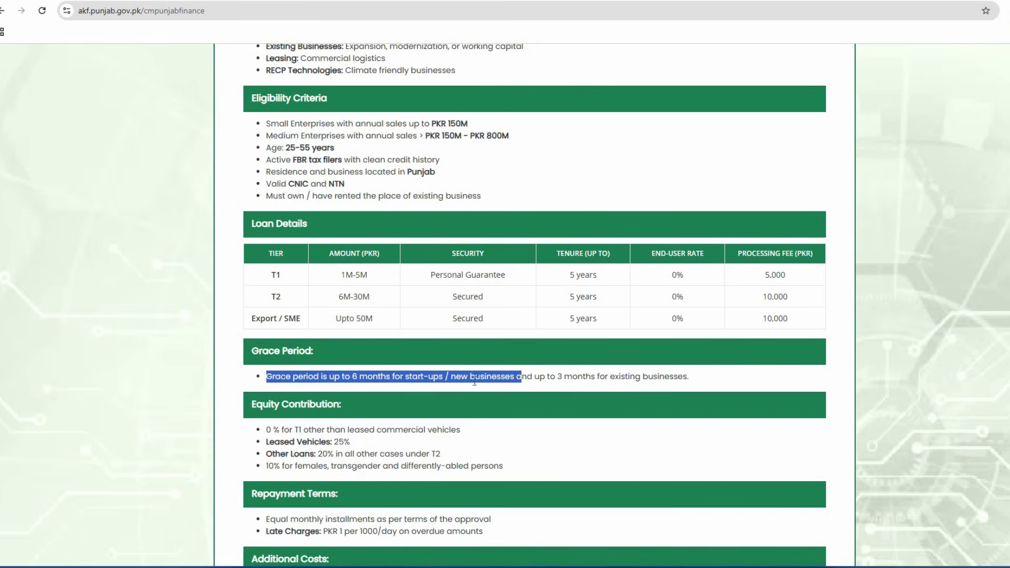
drag(547, 376, 690, 377)
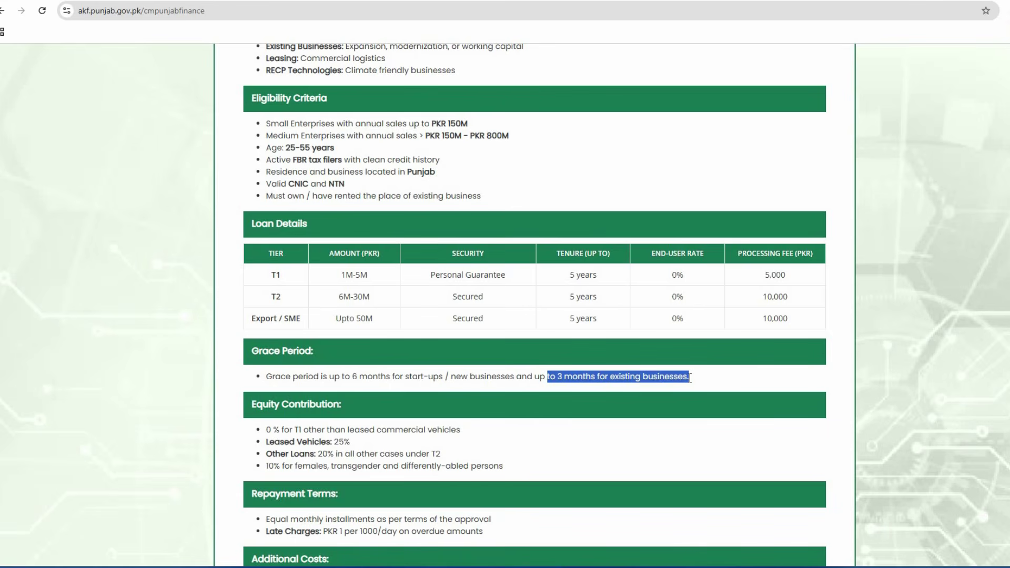
Step: Highlight the Repayment Terms heading, its equal monthly installments line and its Late Charges line, then clear the selection
scroll(277, 389, down, 1)
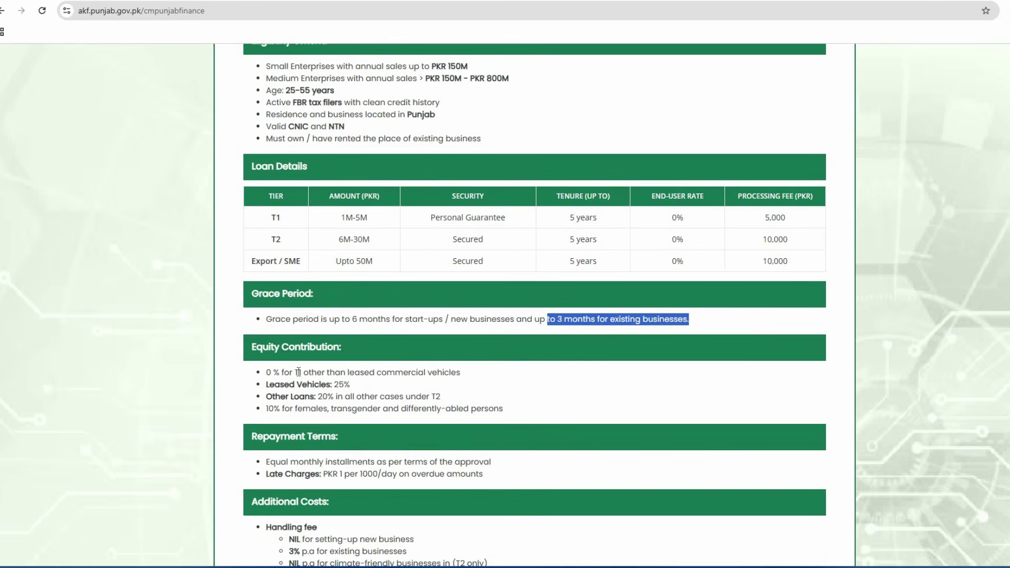
click(297, 368)
scroll(297, 368, down, 2)
drag(251, 326, 343, 330)
click(286, 347)
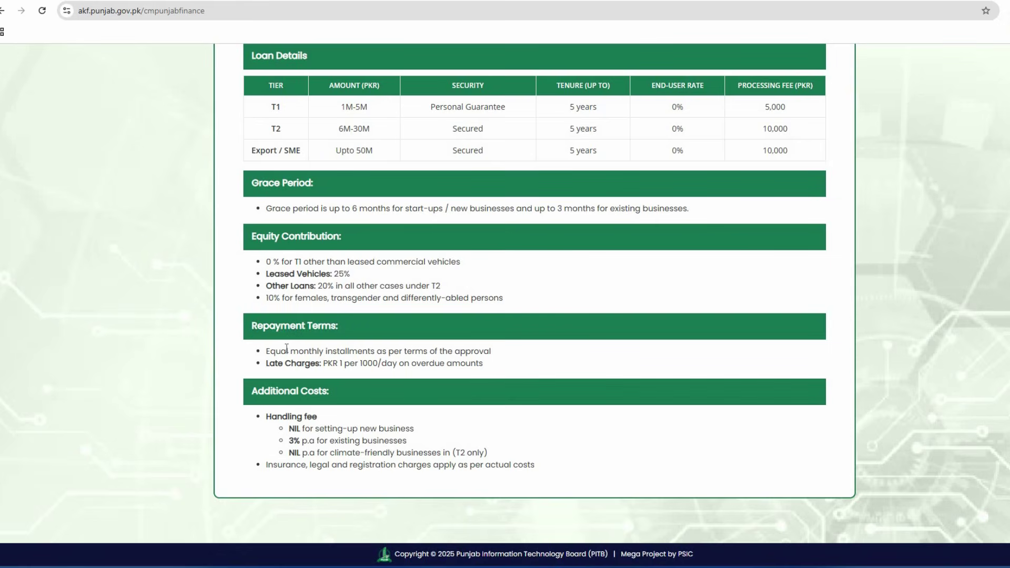
drag(263, 351, 485, 357)
click(256, 370)
drag(257, 364, 484, 362)
click(489, 360)
triple_click(492, 362)
click(489, 353)
Step: Return to the site's home page and open the application instructions for Asaan Karobar Finance
scroll(277, 348, up, 1)
scroll(275, 345, up, 5)
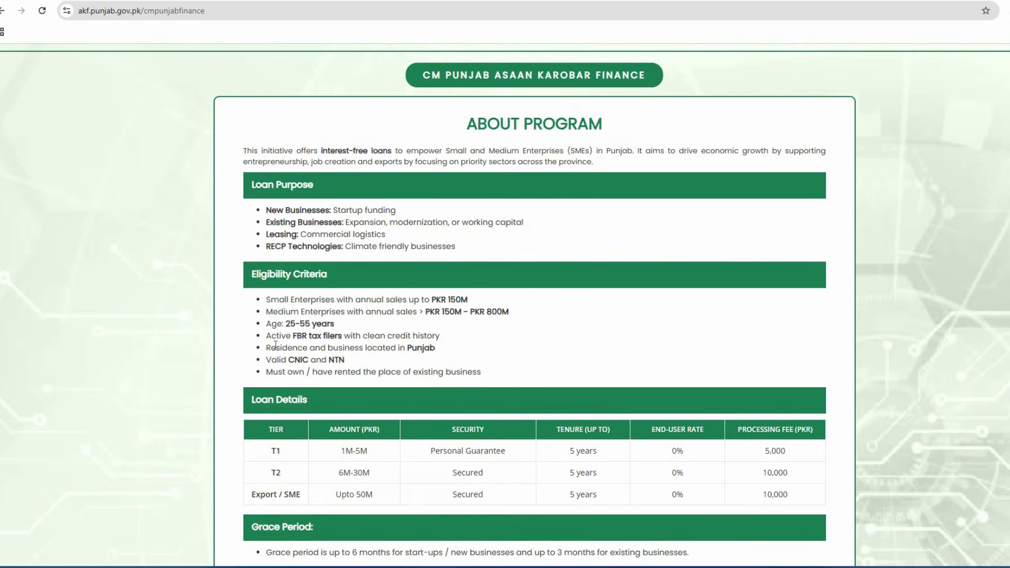
scroll(424, 291, up, 1)
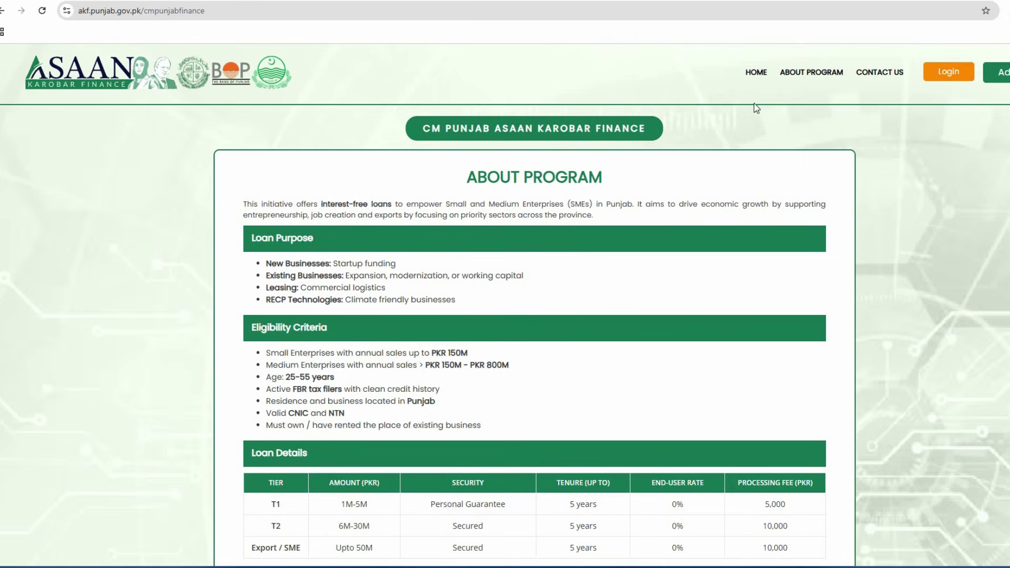
click(764, 74)
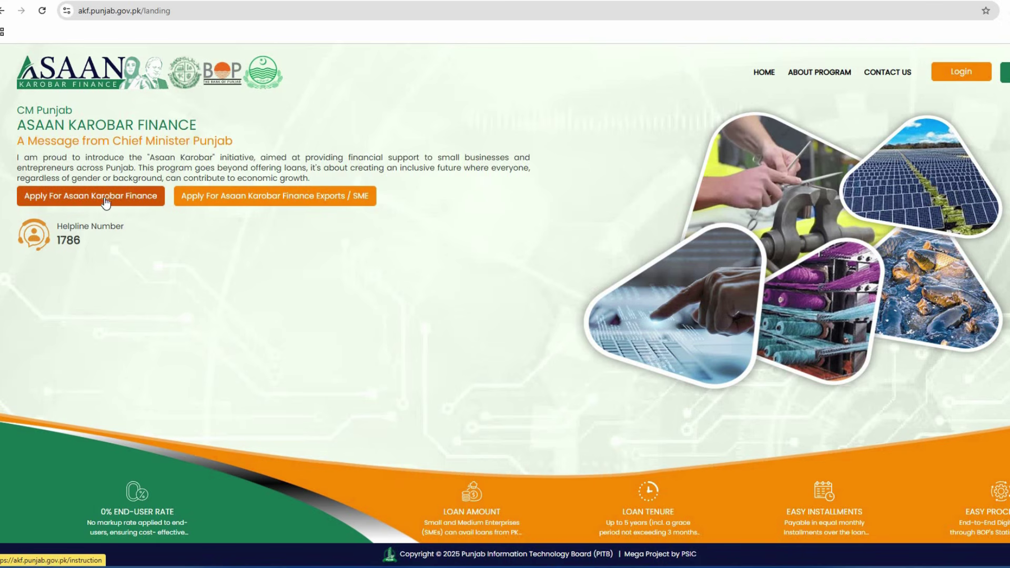
click(130, 202)
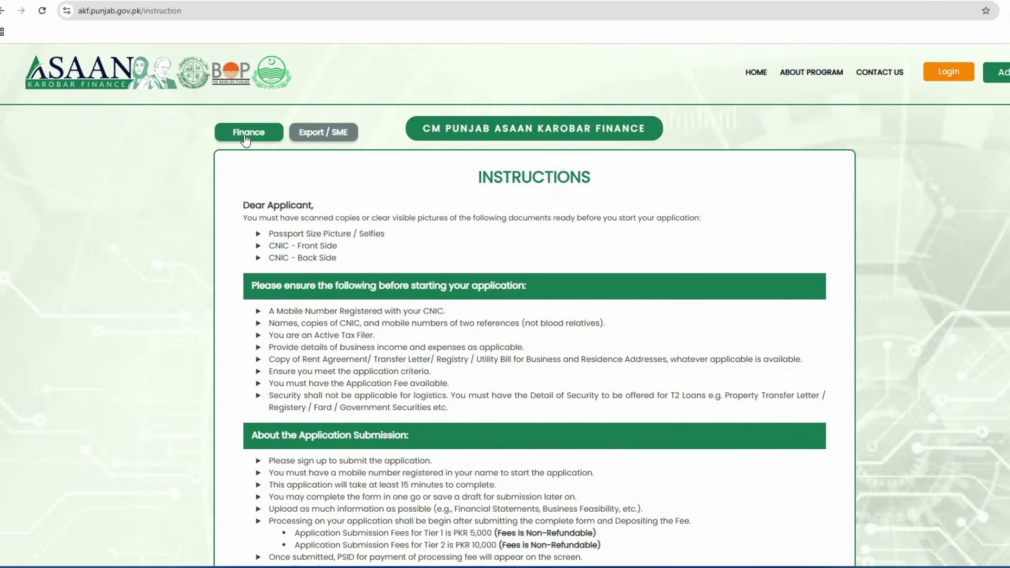
Step: Skim the Finance application instructions in English and Urdu, down to the politically exposed persons section and back
scroll(519, 331, down, 15)
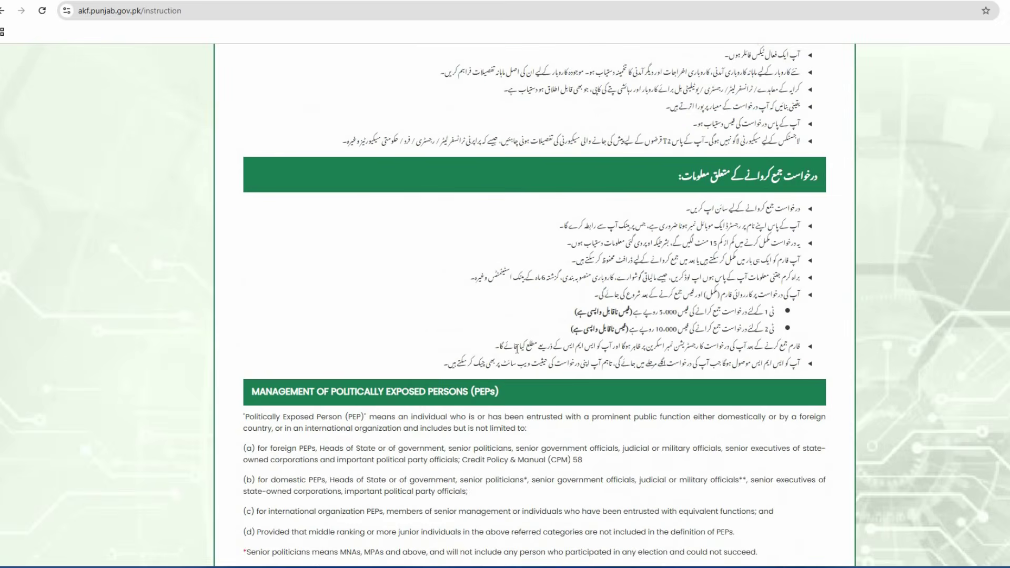
scroll(517, 348, down, 5)
scroll(559, 349, up, 9)
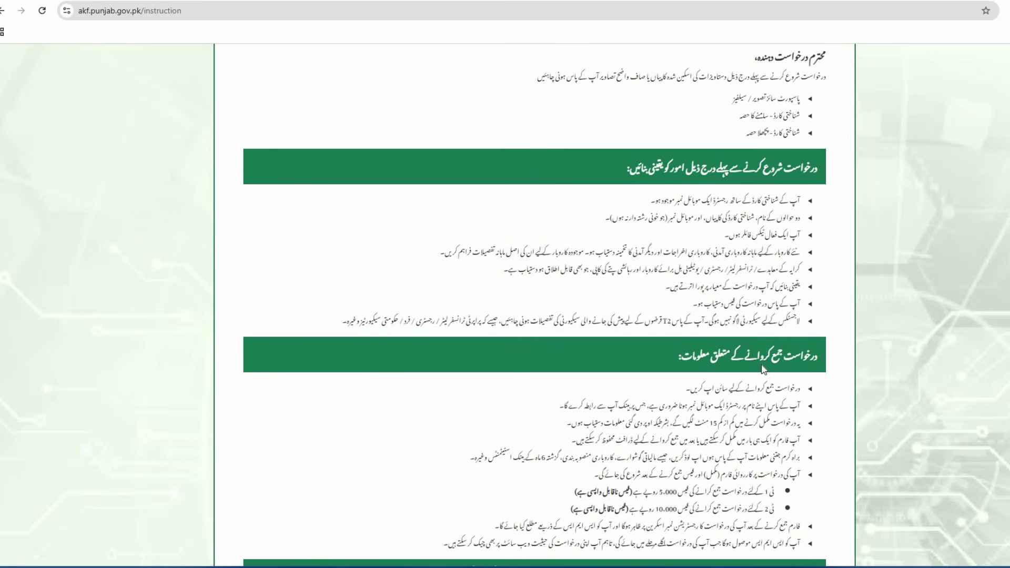
scroll(330, 168, up, 10)
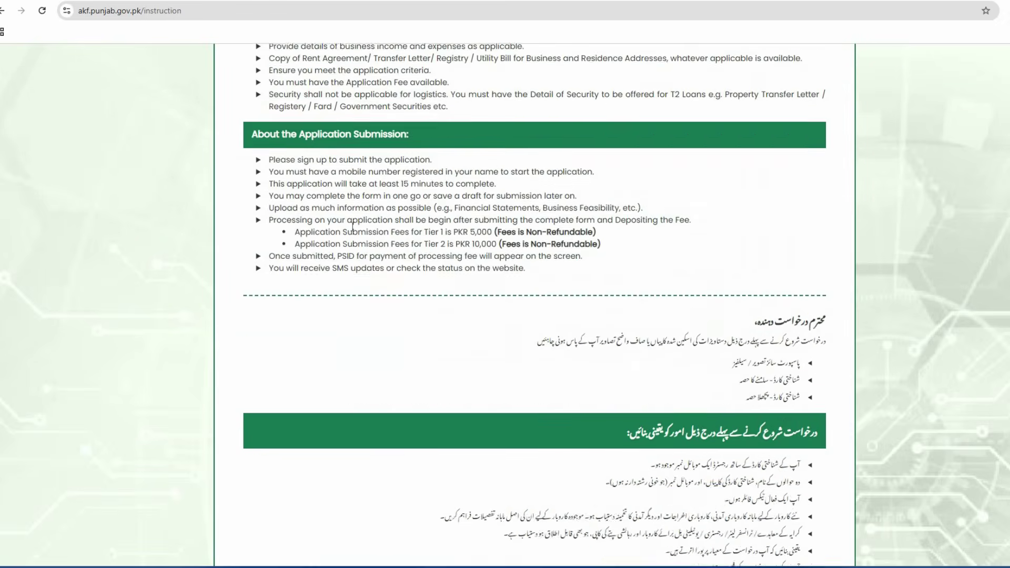
Step: Show the Export / SME instructions and skim their English and Urdu requirements
click(327, 138)
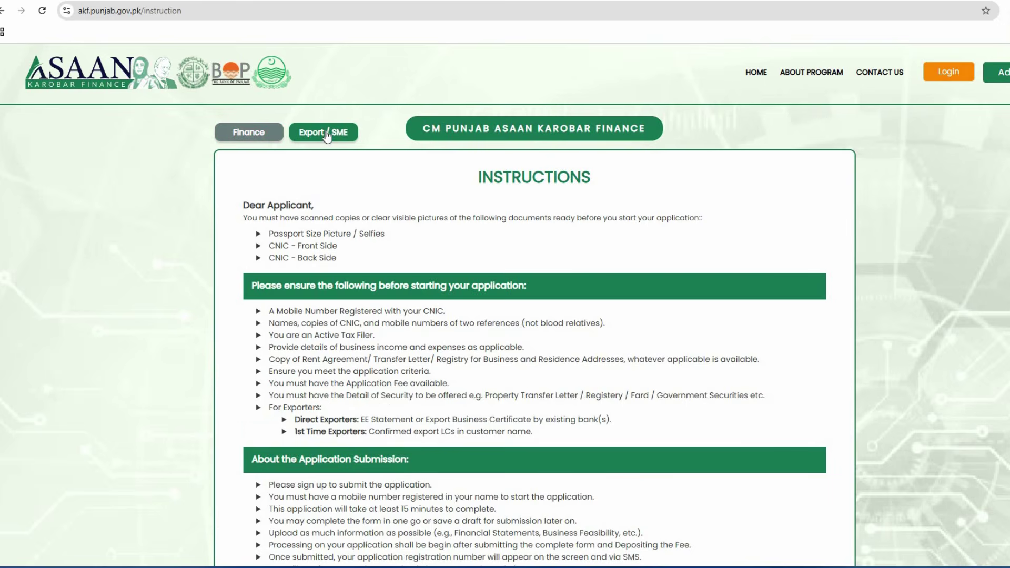
scroll(487, 355, down, 15)
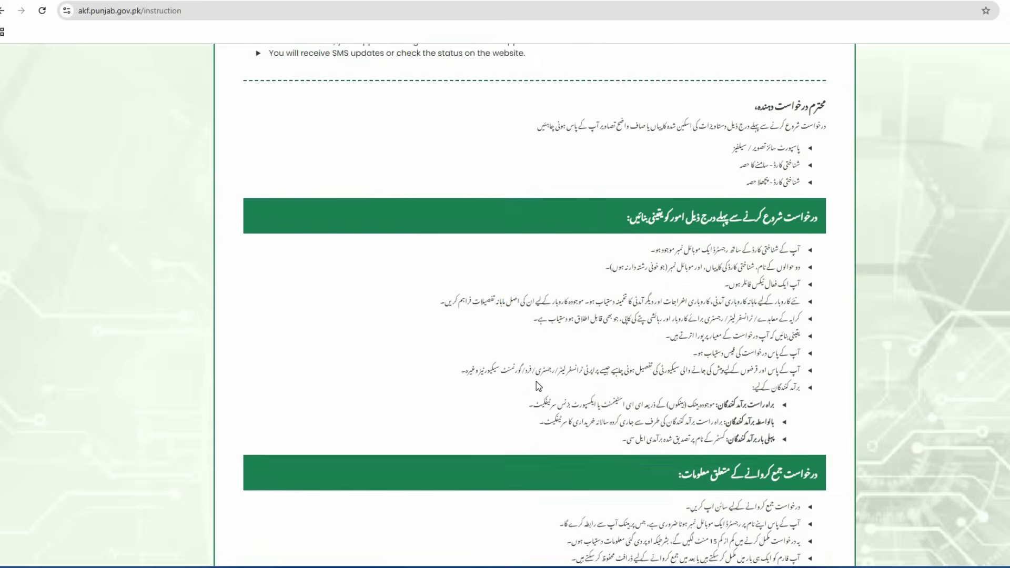
scroll(523, 361, up, 15)
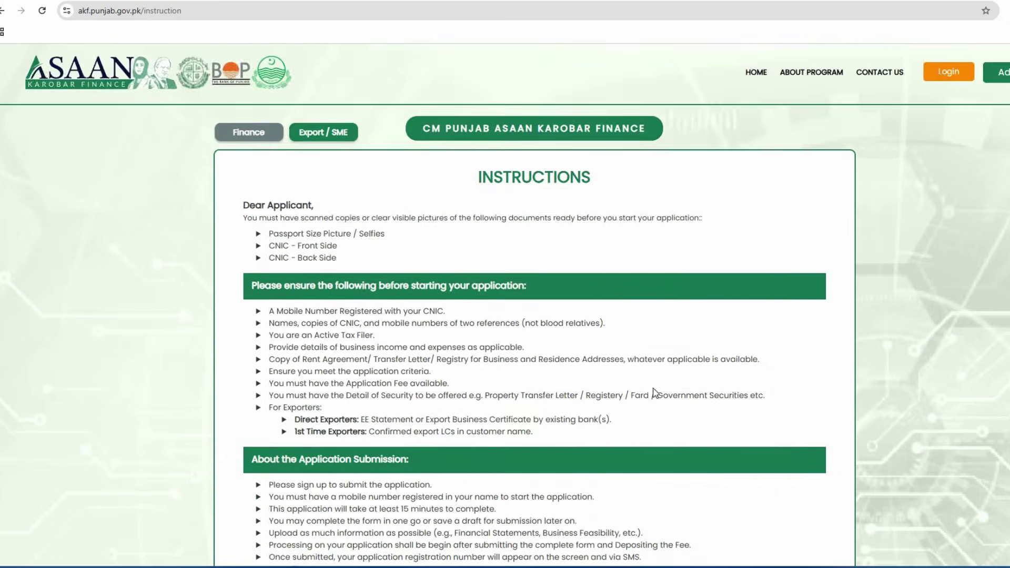
scroll(761, 347, down, 5)
scroll(646, 357, up, 8)
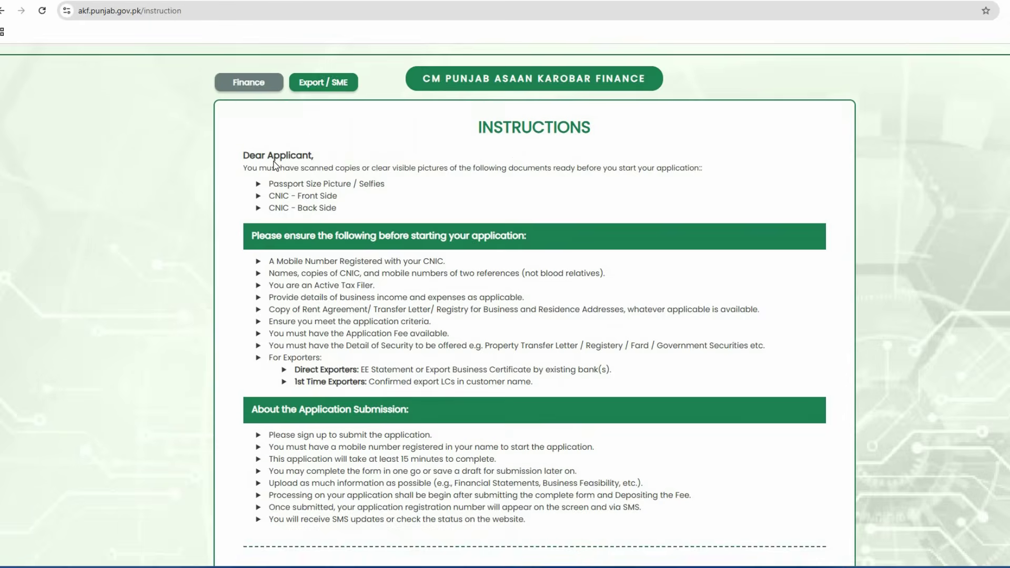
Step: Switch back to the Finance instructions and highlight the Urdu list of required documents: passport-size picture, CNIC front and CNIC back
click(248, 135)
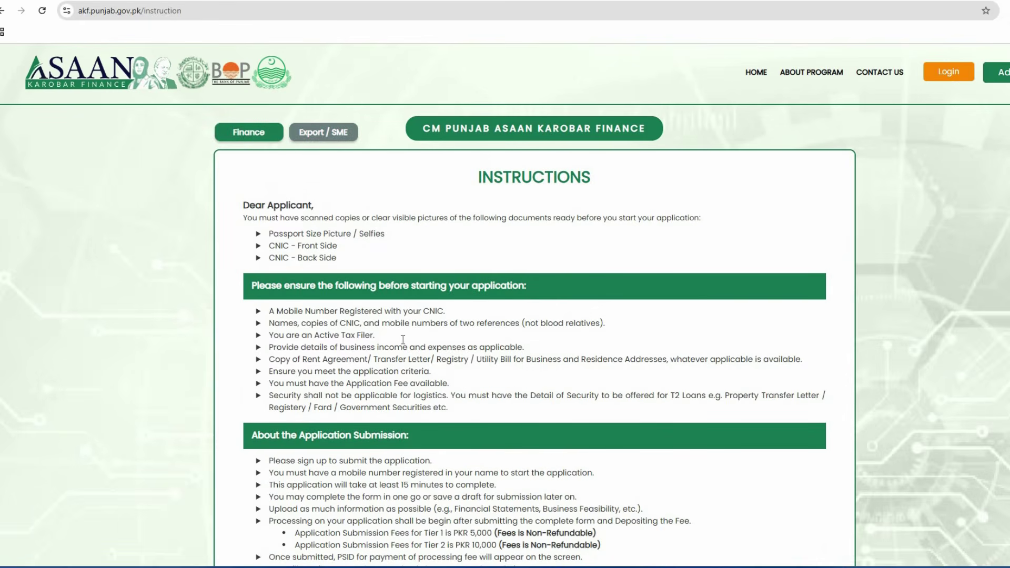
scroll(416, 342, down, 3)
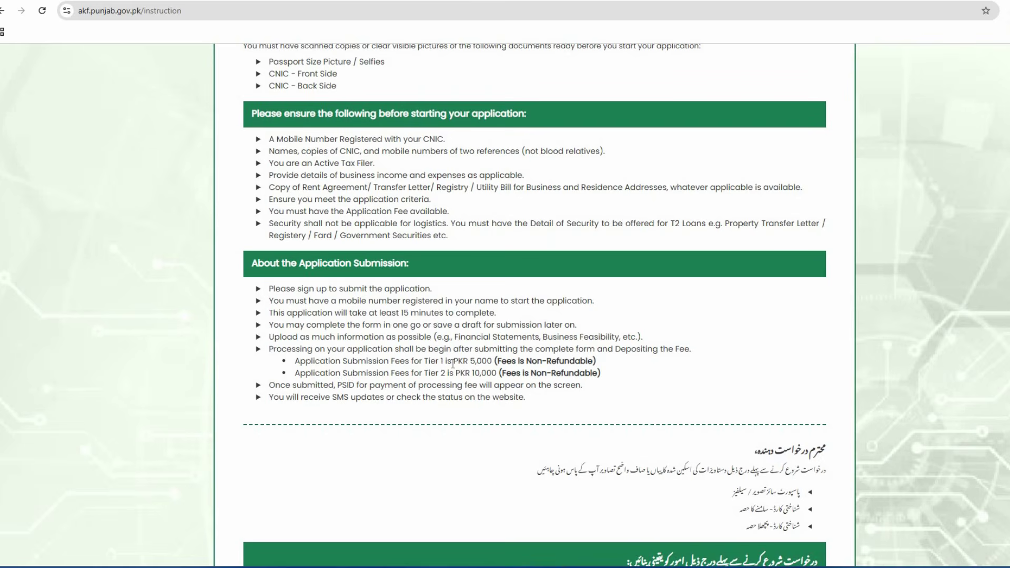
scroll(550, 390, down, 2)
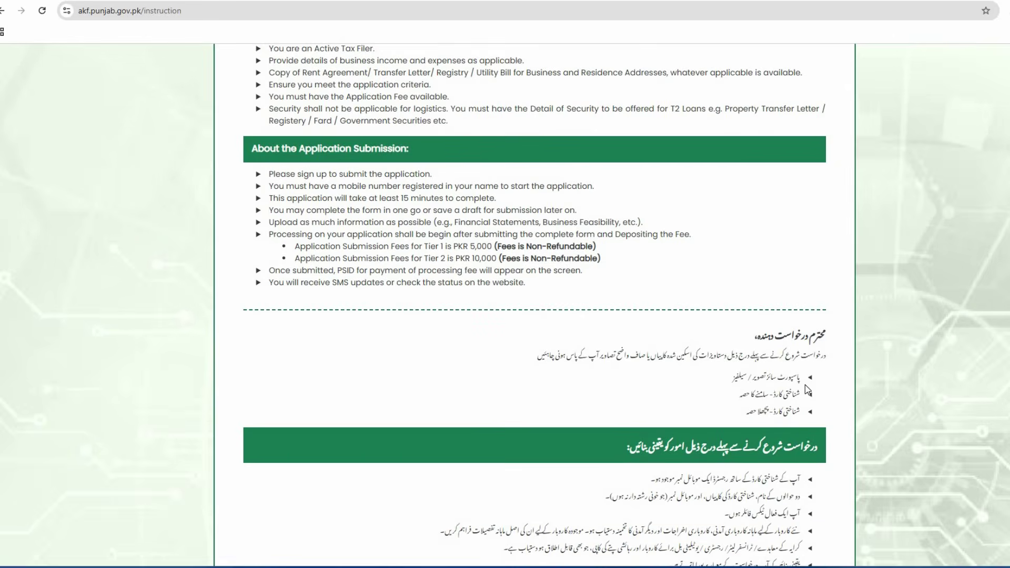
scroll(804, 389, down, 1)
triple_click(789, 318)
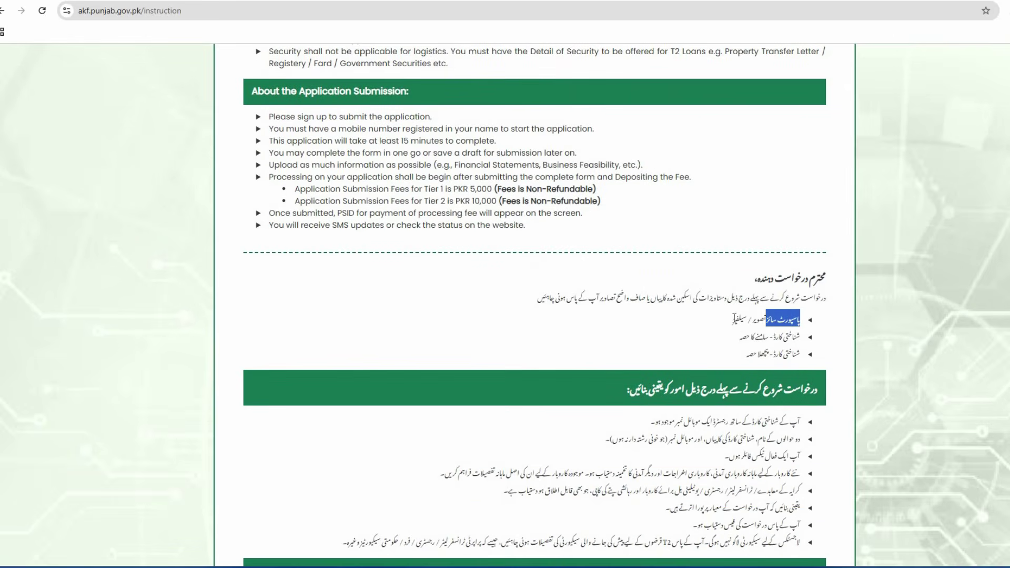
click(805, 338)
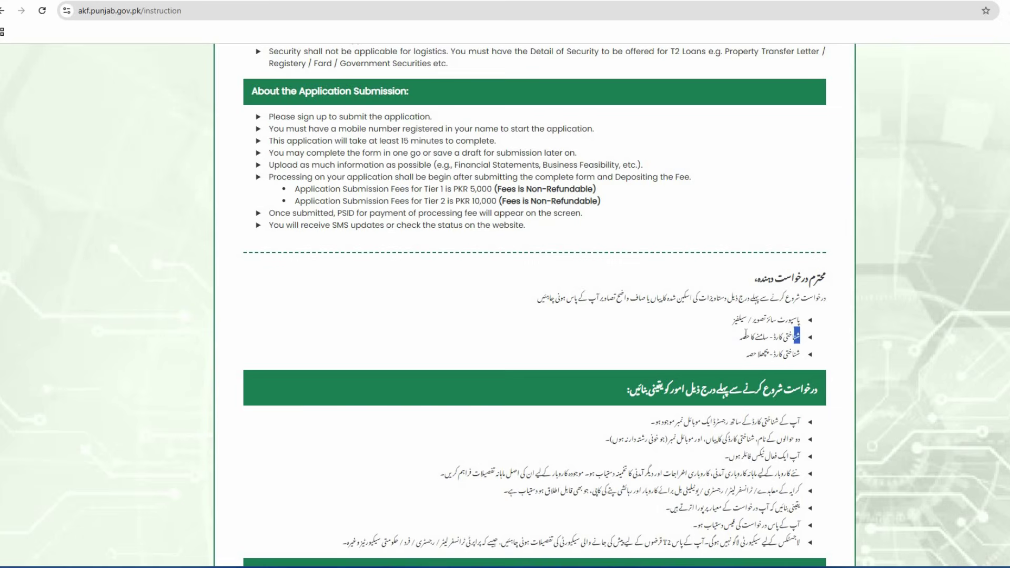
triple_click(794, 336)
triple_click(778, 351)
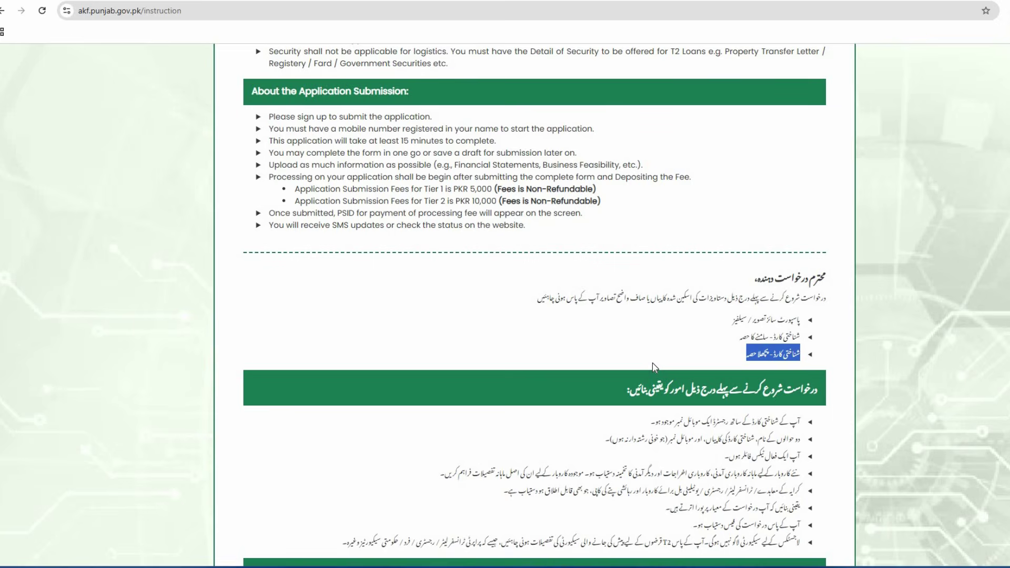
drag(792, 320, 753, 352)
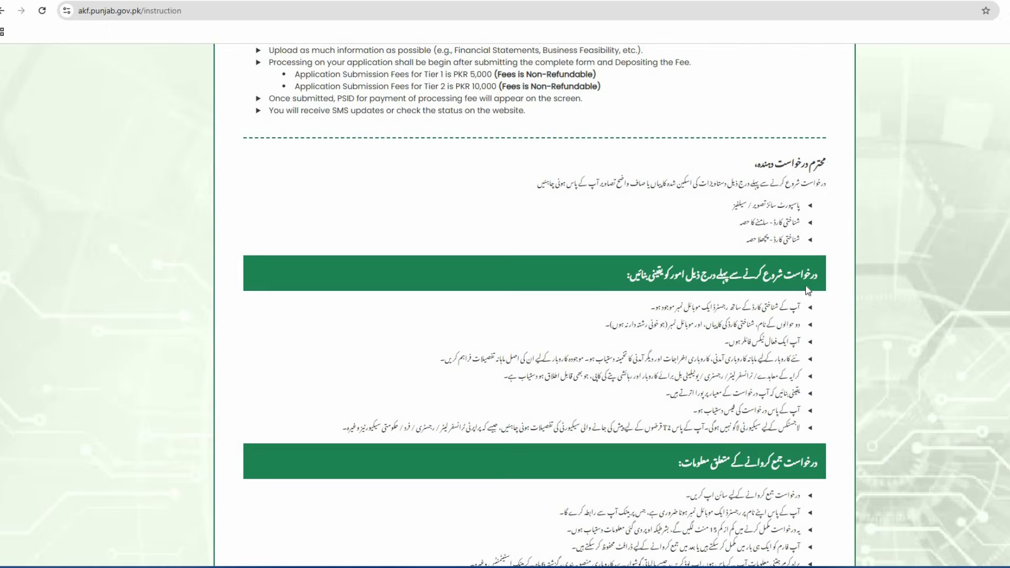
Step: Highlight the Urdu pre-application heading and its CNIC-registered mobile number, two references and active tax filer requirements in turn
drag(816, 274, 631, 274)
click(626, 274)
drag(803, 307, 642, 314)
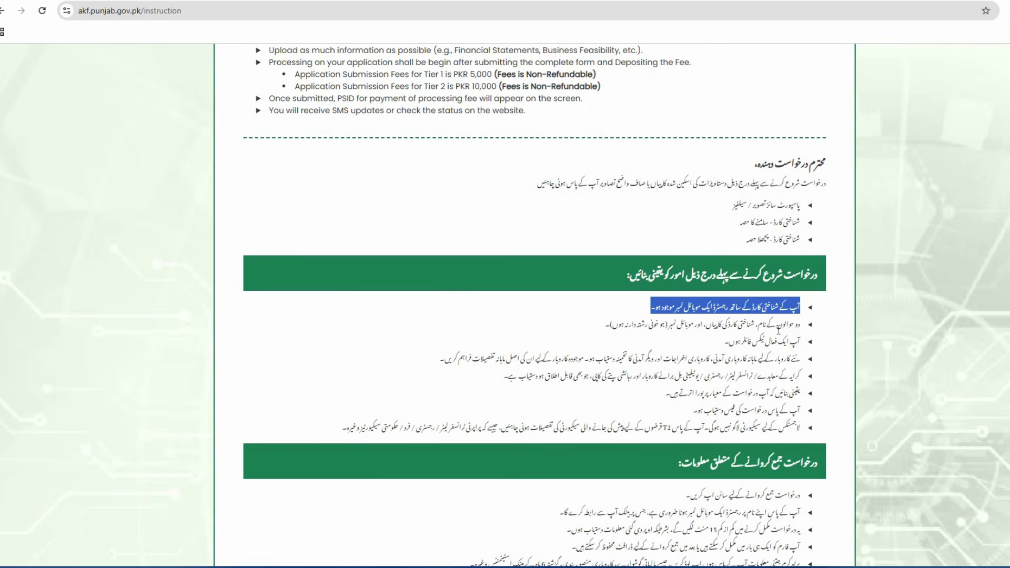
drag(801, 326, 605, 324)
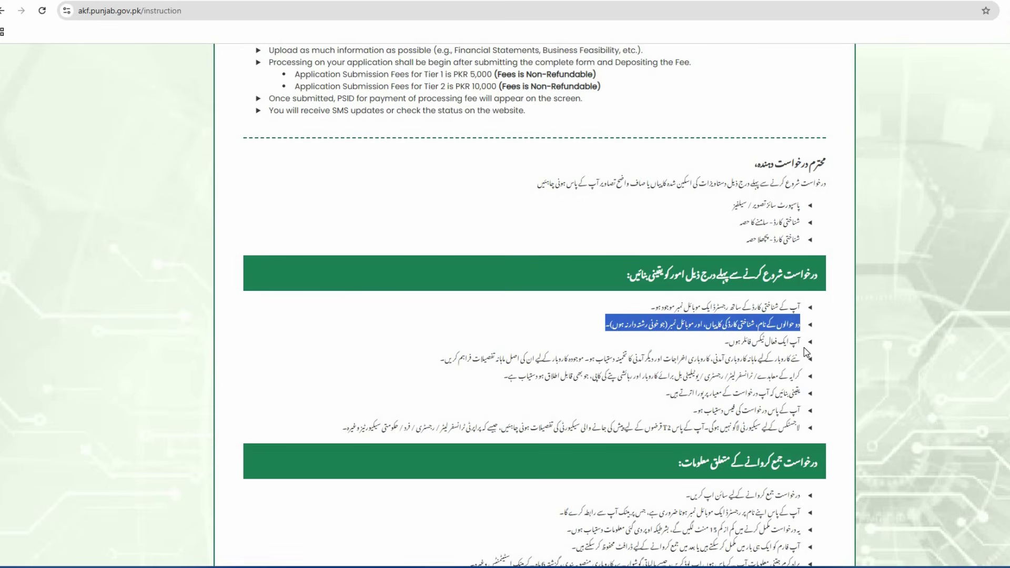
drag(804, 342, 723, 342)
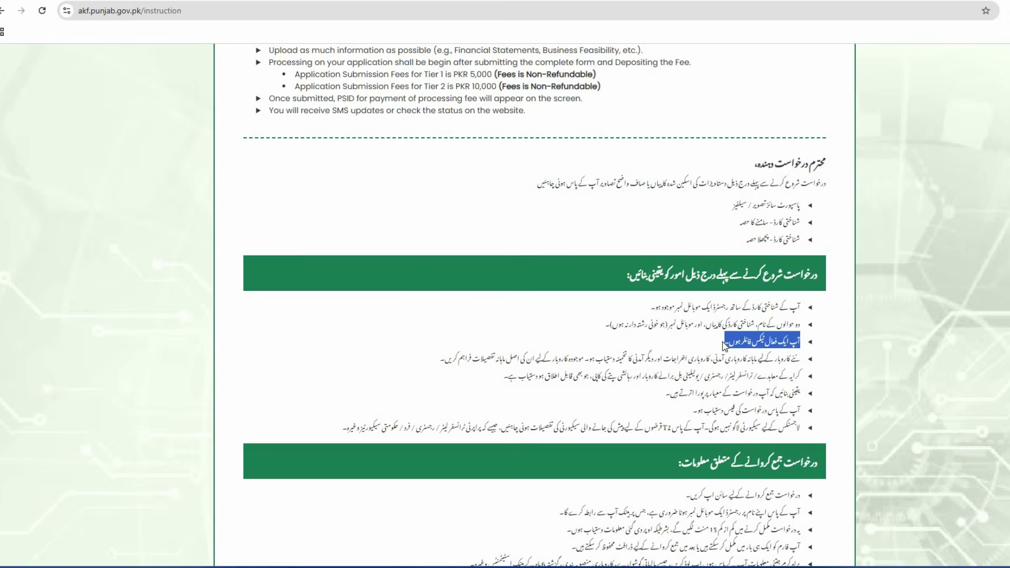
Step: Highlight the Urdu requirements on business income and expenses and on rent agreement, registry or utility bill copies
scroll(764, 362, down, 2)
click(816, 247)
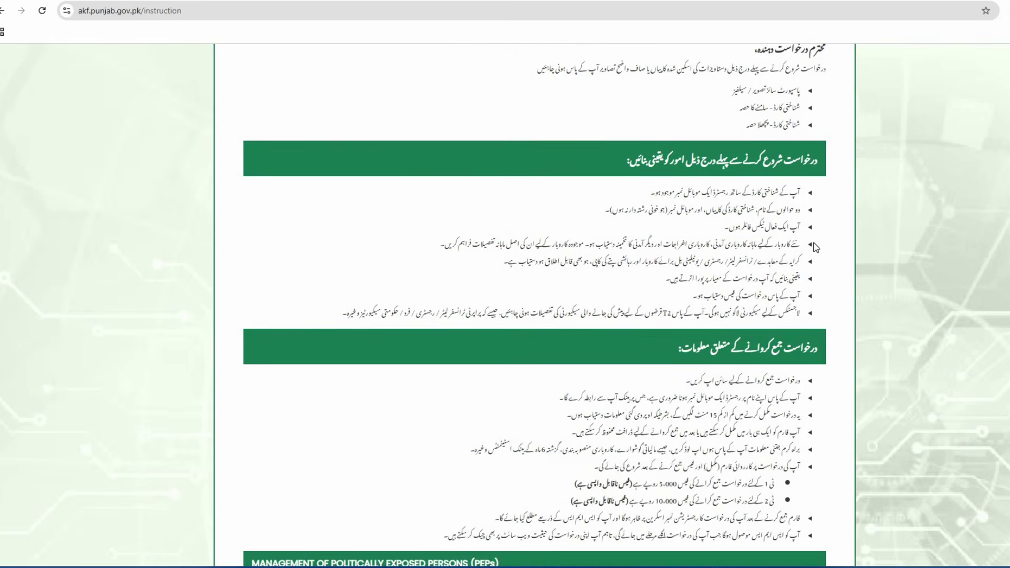
drag(801, 244, 433, 251)
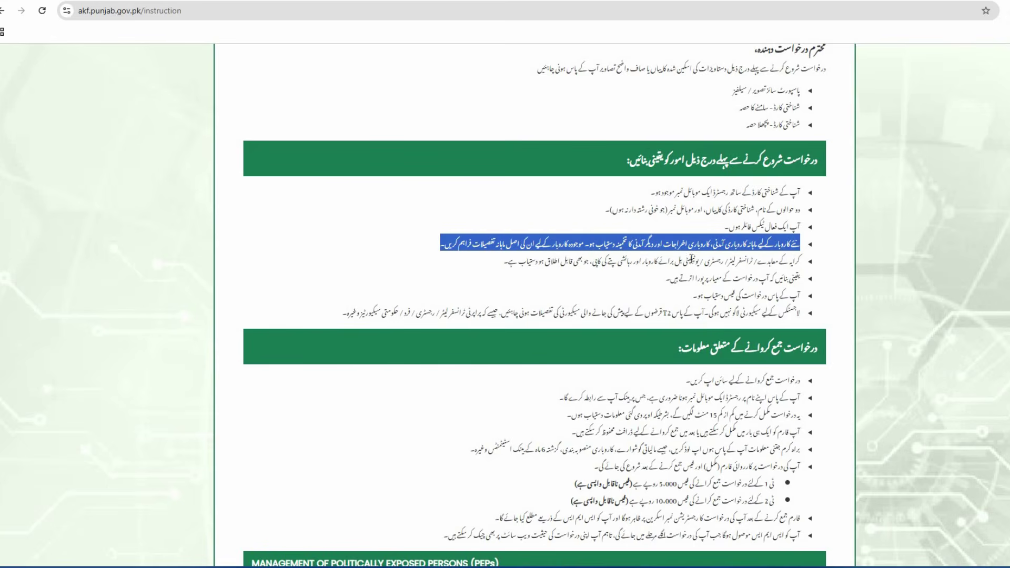
drag(813, 269, 503, 267)
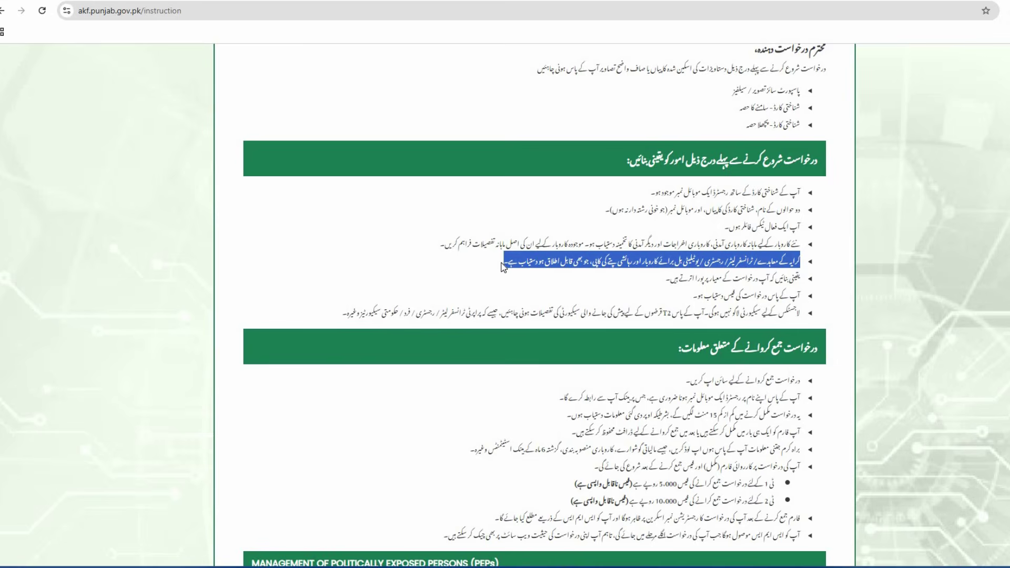
Step: Highlight the Urdu requirements on meeting the application criteria, having the application fee, and giving security details for T2 loans
click(799, 279)
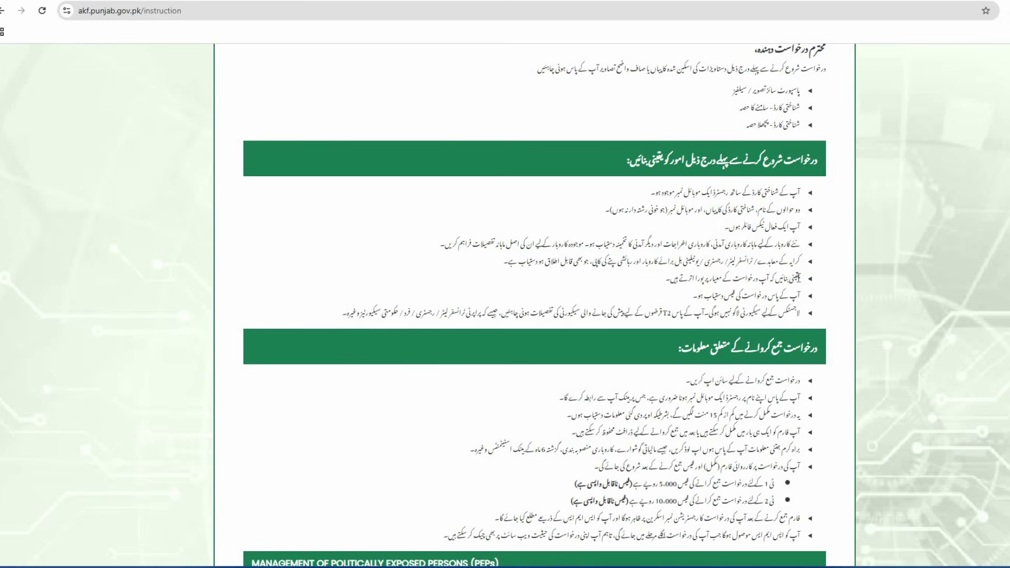
drag(799, 279, 661, 280)
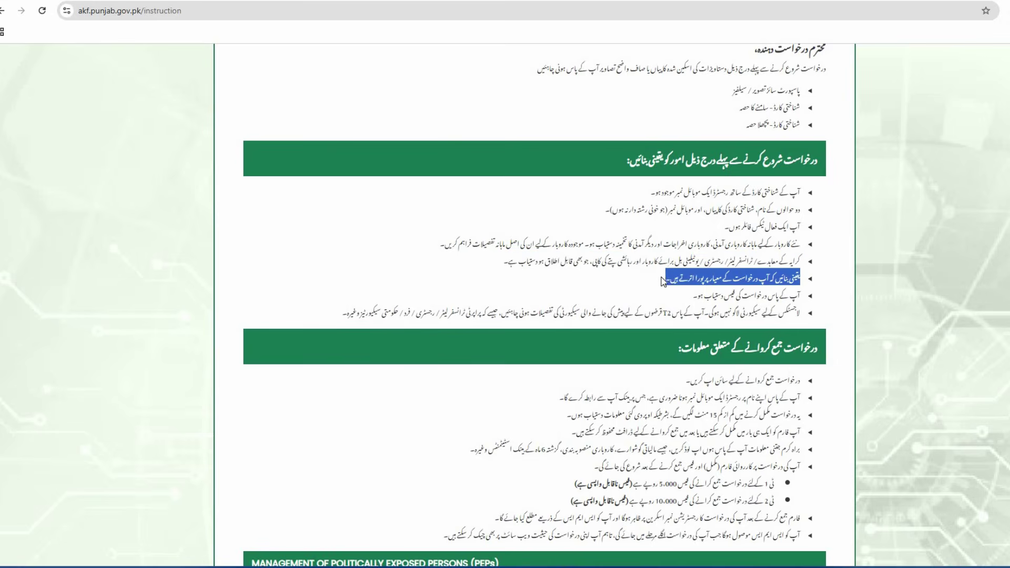
drag(801, 296, 693, 296)
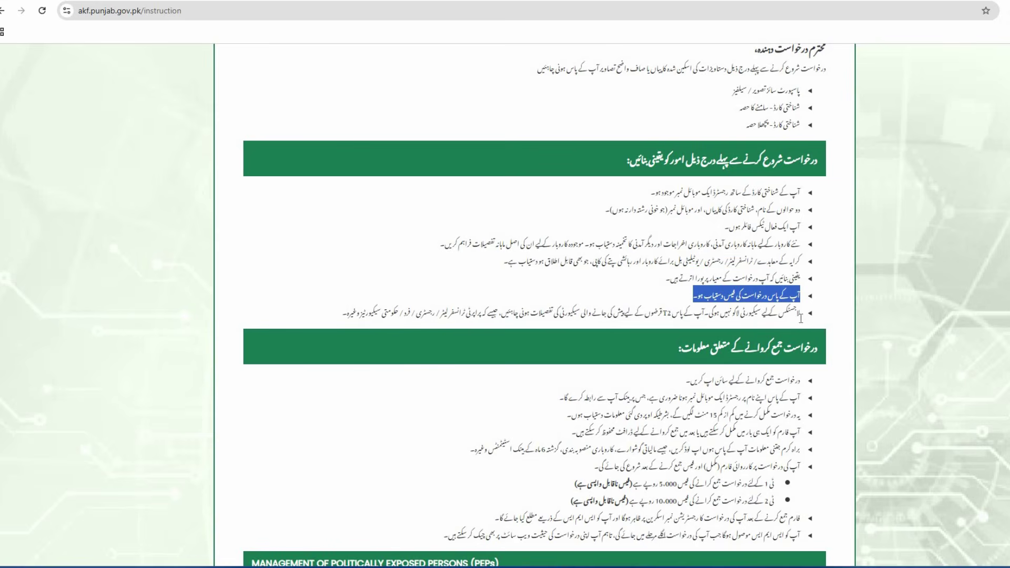
drag(801, 314, 698, 313)
drag(693, 313, 342, 319)
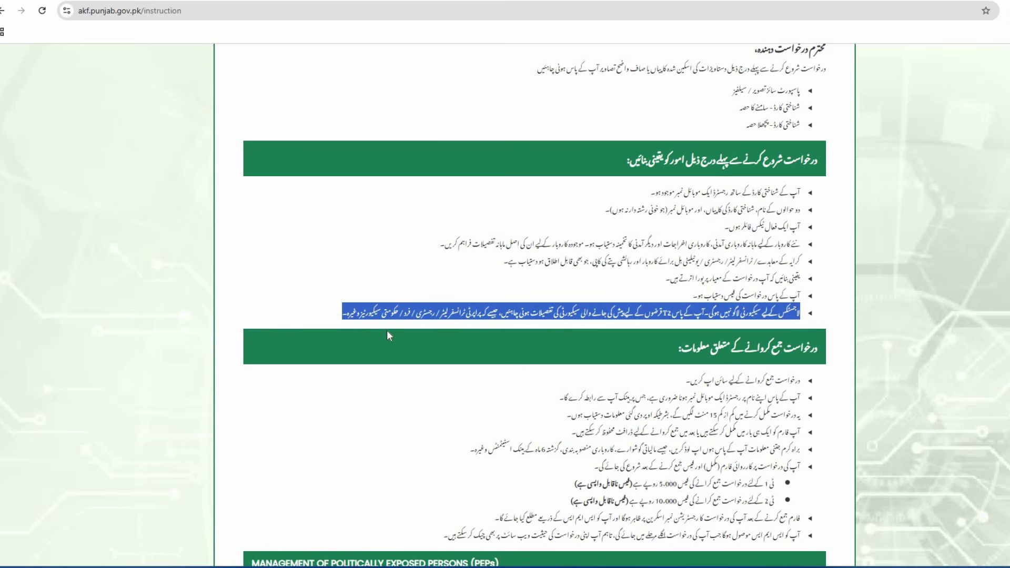
Step: Look through the Urdu submission details and the politically exposed persons section, and acknowledge the instructions to proceed to the registration form
scroll(757, 378, down, 2)
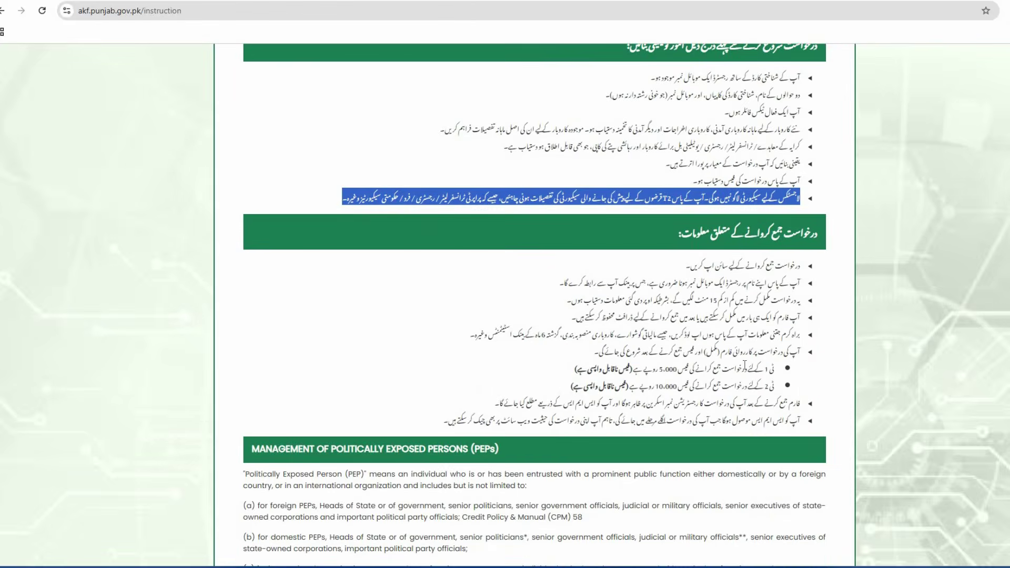
scroll(514, 276, down, 5)
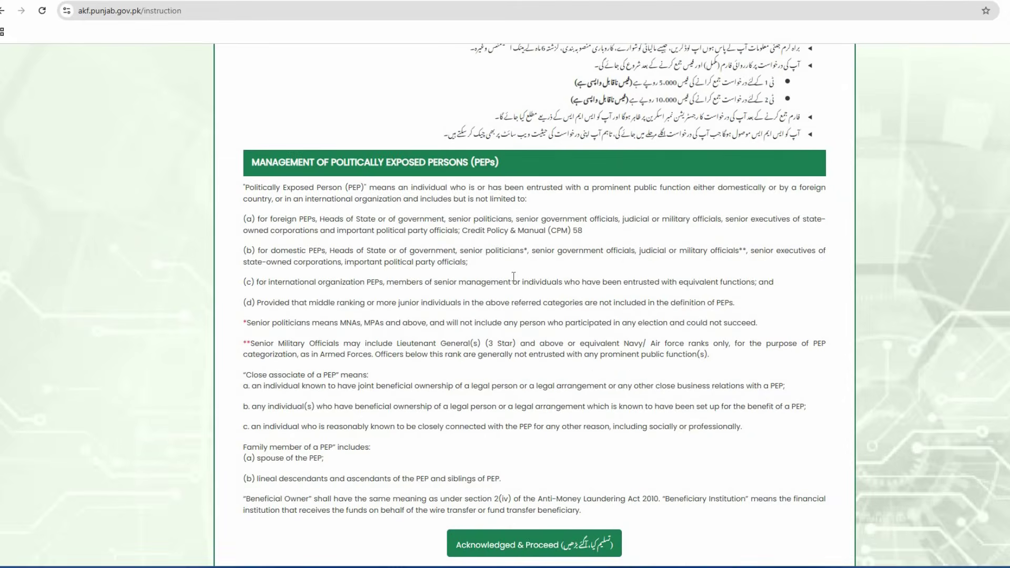
scroll(513, 276, down, 2)
scroll(513, 276, up, 17)
scroll(513, 276, down, 18)
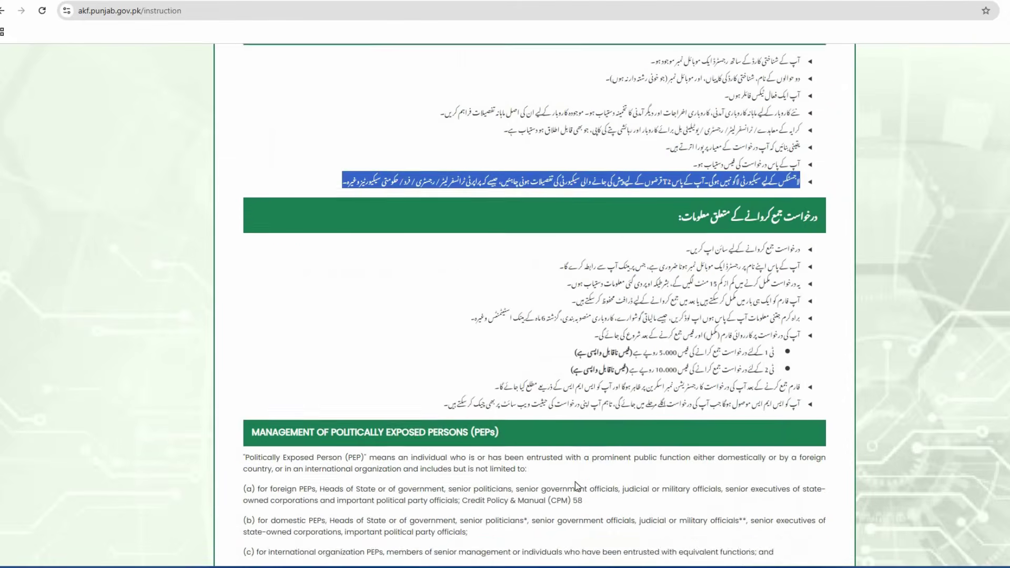
click(513, 494)
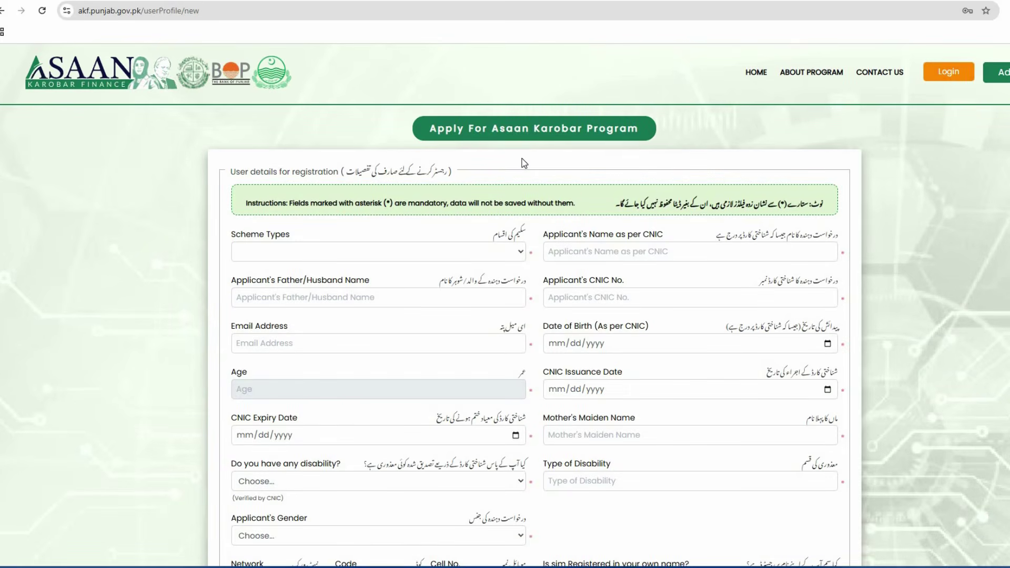
Step: Look over the registration form and choose Finance as the scheme type
scroll(775, 423, down, 5)
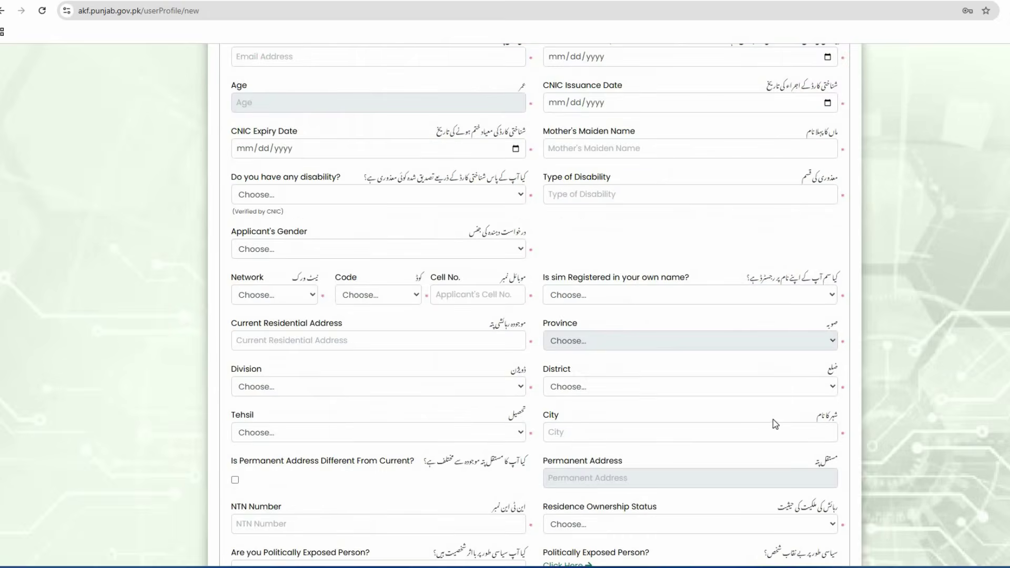
scroll(582, 363, down, 5)
scroll(578, 363, up, 10)
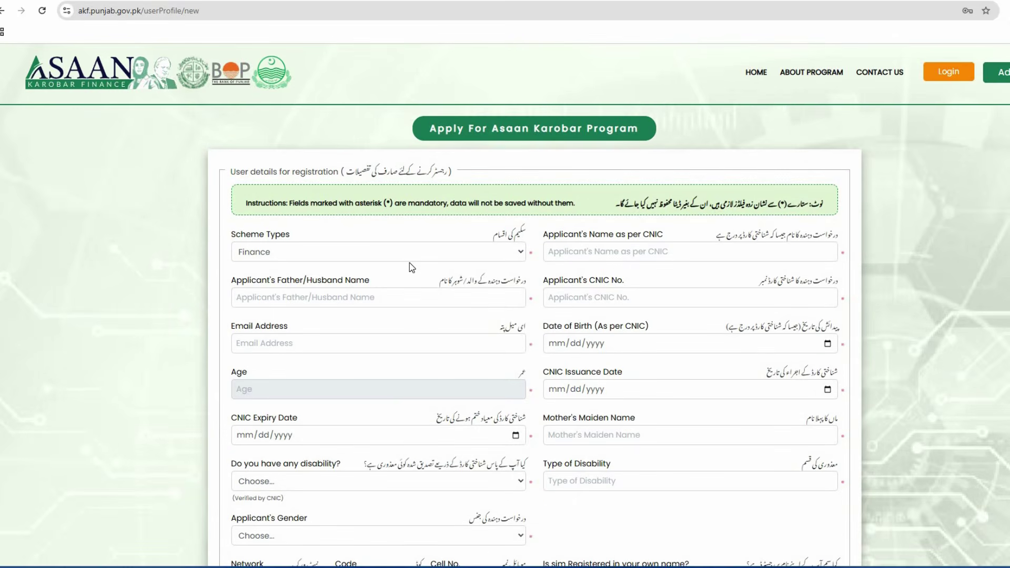
scroll(414, 297, down, 9)
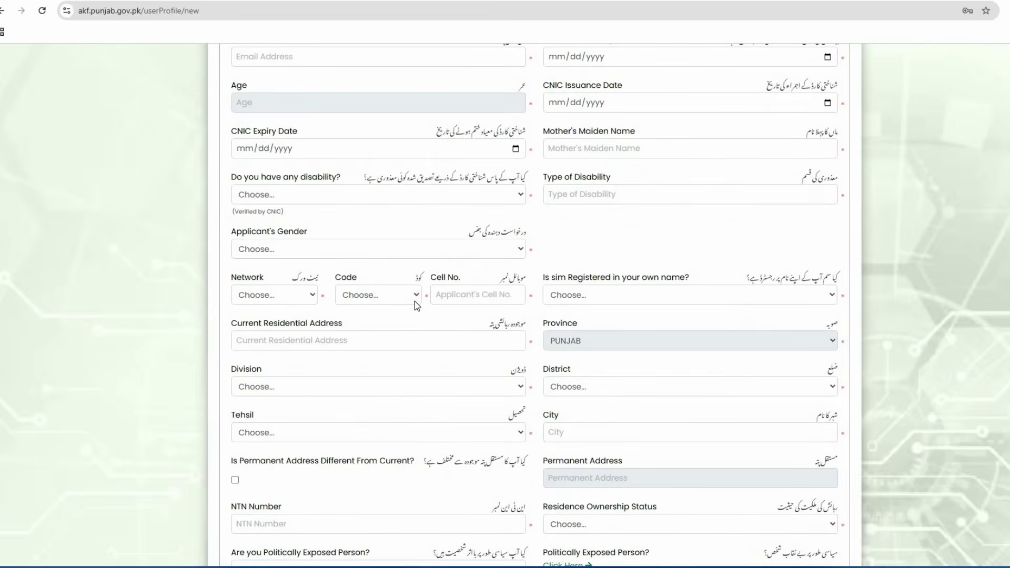
scroll(414, 301, up, 10)
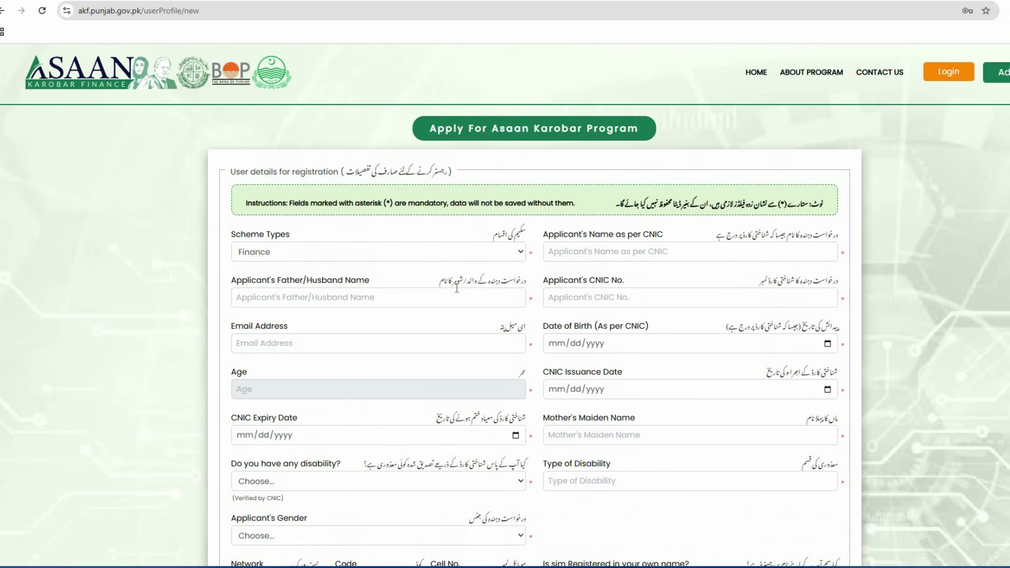
click(282, 254)
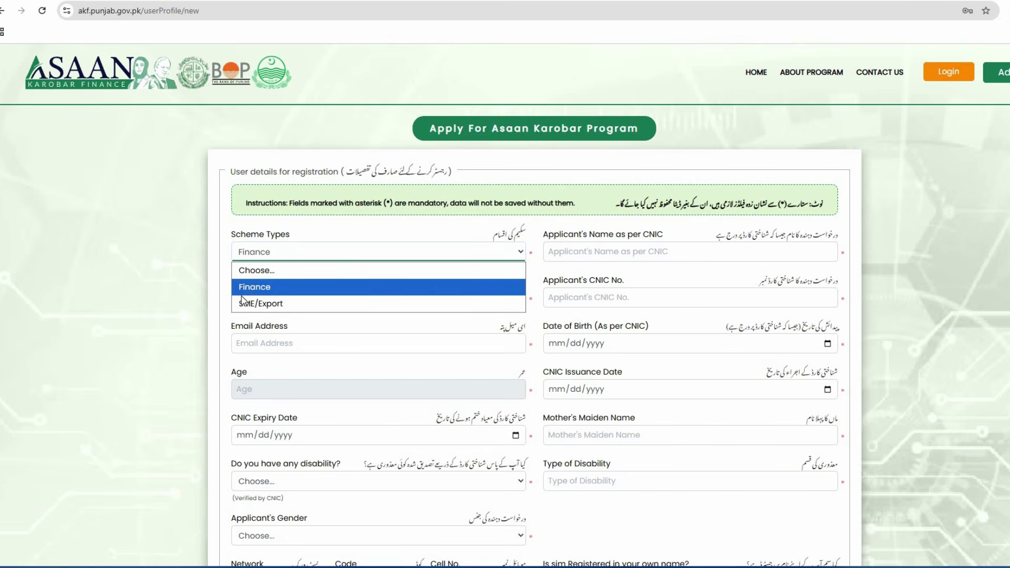
click(318, 285)
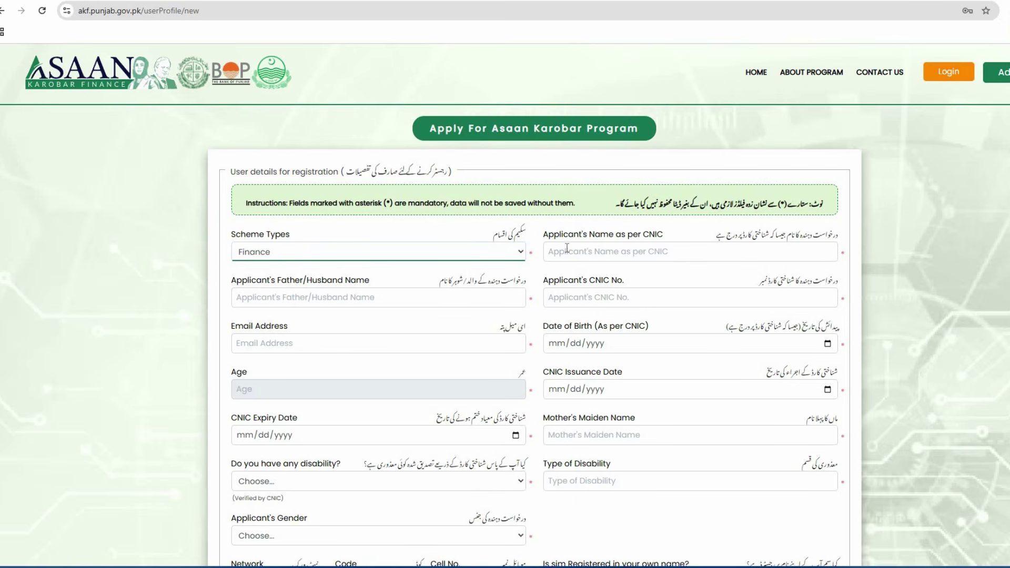
Step: Review the registration form's applicant, address, NTN, password and CAPTCHA fields, and open the site's login page
scroll(258, 250, down, 1)
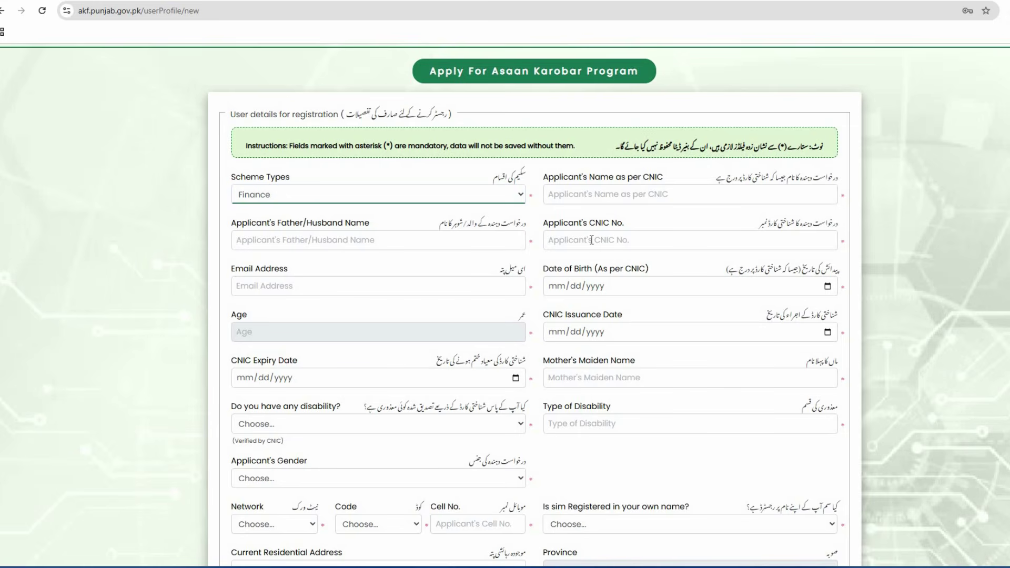
scroll(460, 177, down, 3)
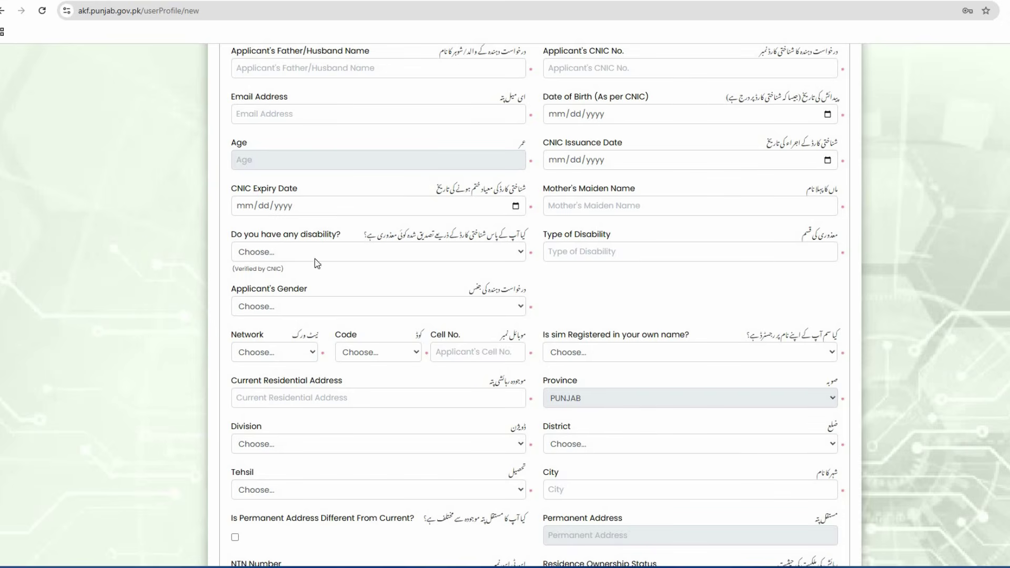
scroll(314, 212, down, 2)
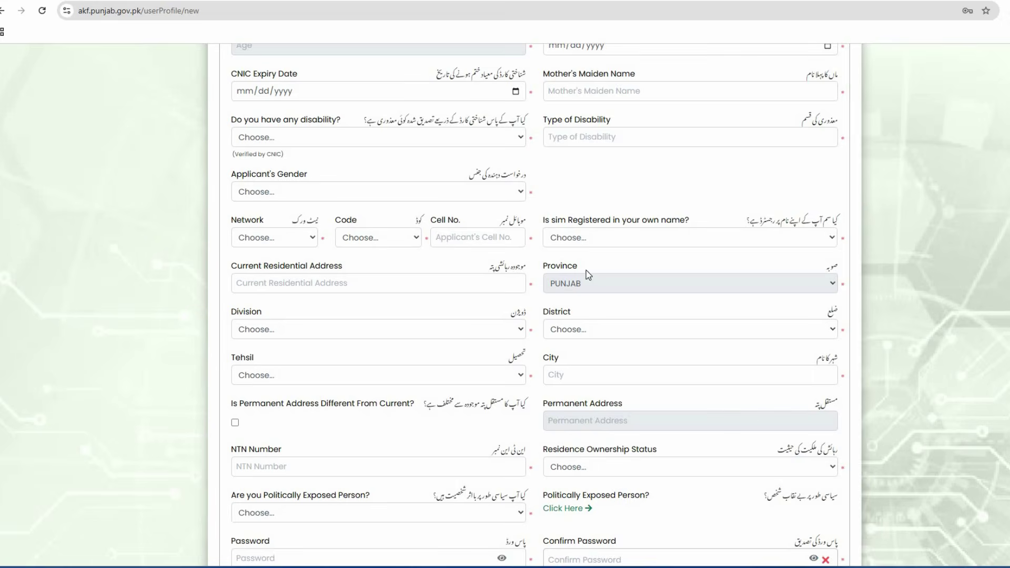
scroll(586, 272, down, 2)
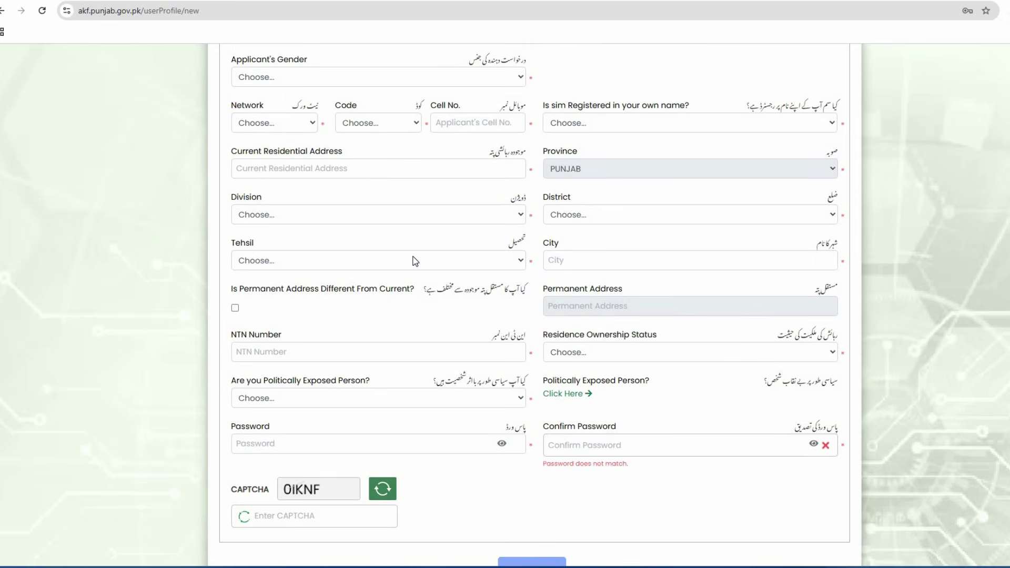
scroll(414, 260, down, 1)
scroll(416, 286, down, 1)
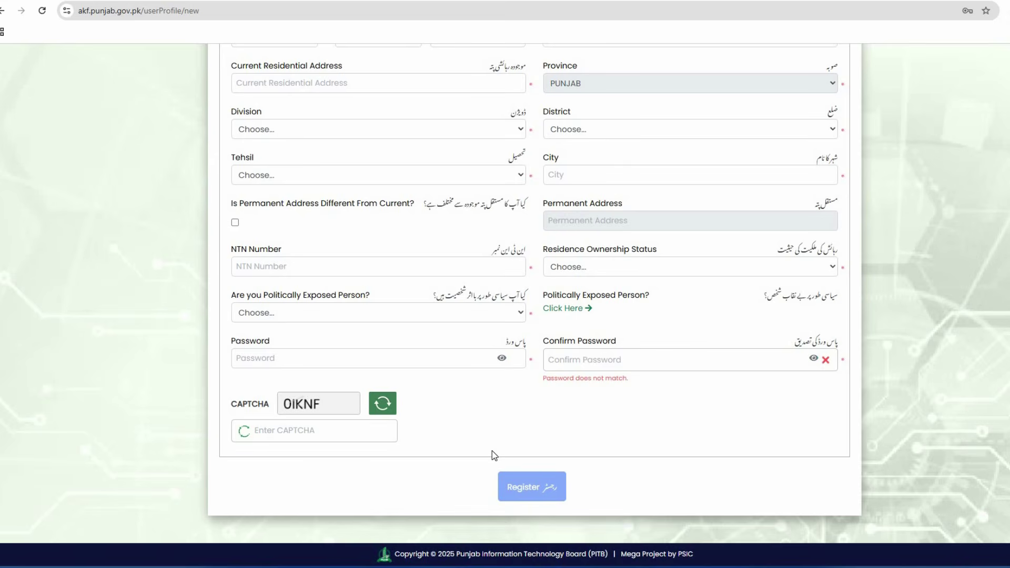
scroll(491, 450, up, 10)
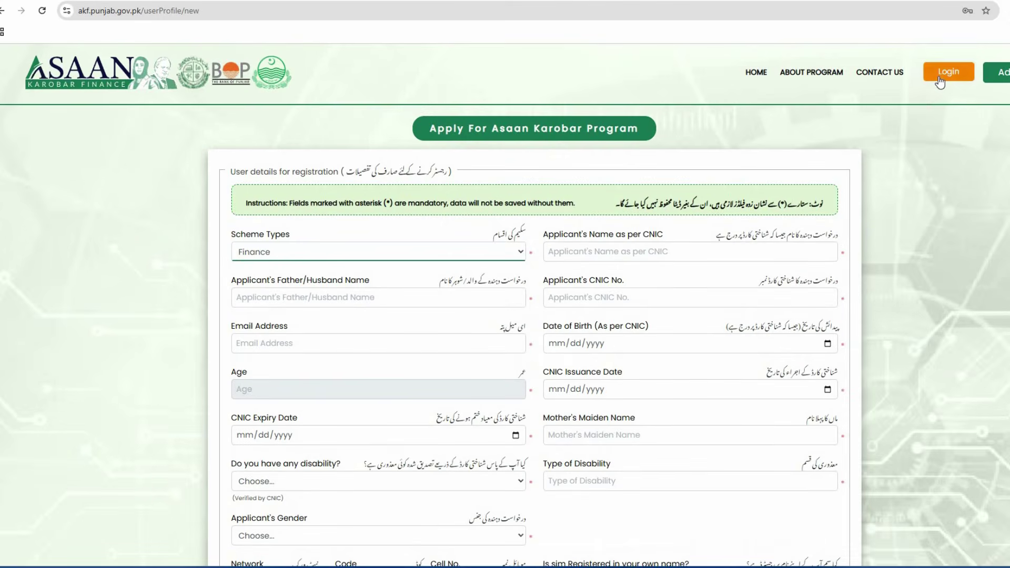
click(942, 75)
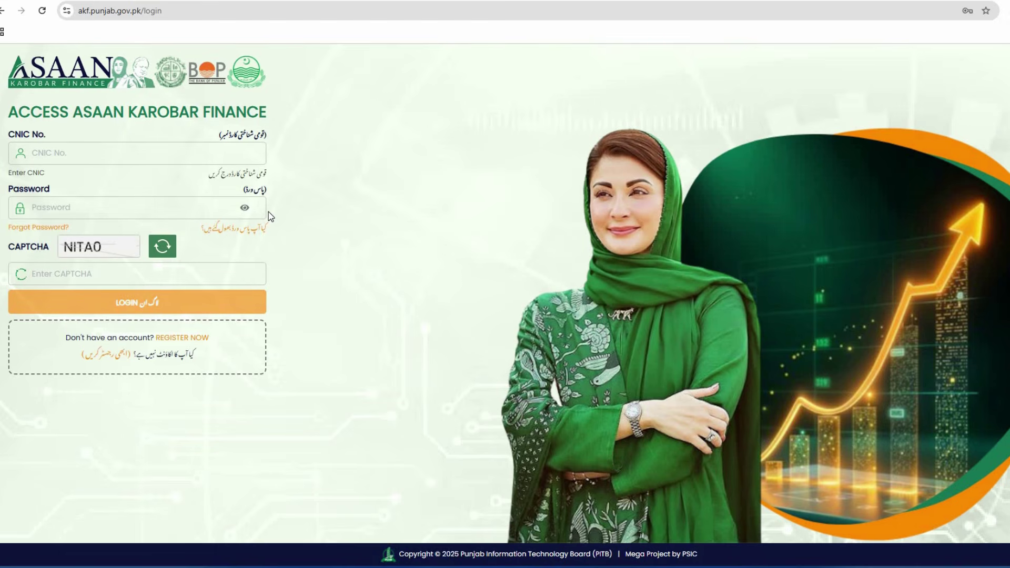